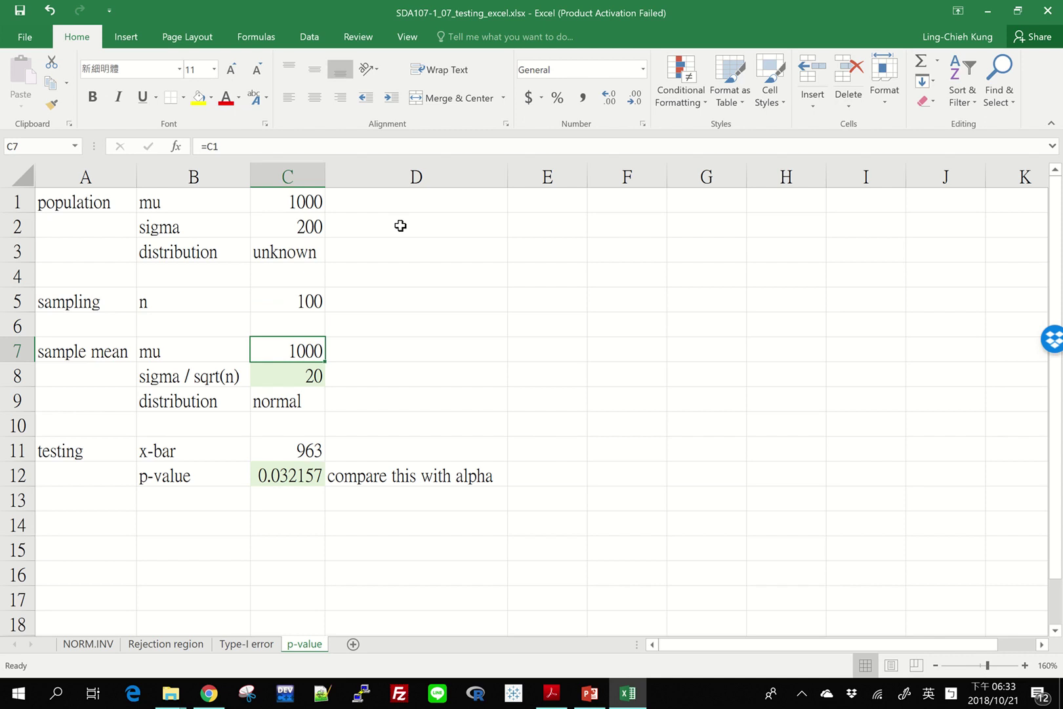
- Review the sample mean and testing values on the p-value sheet, cell by cell from C8 to C12
key(Down)
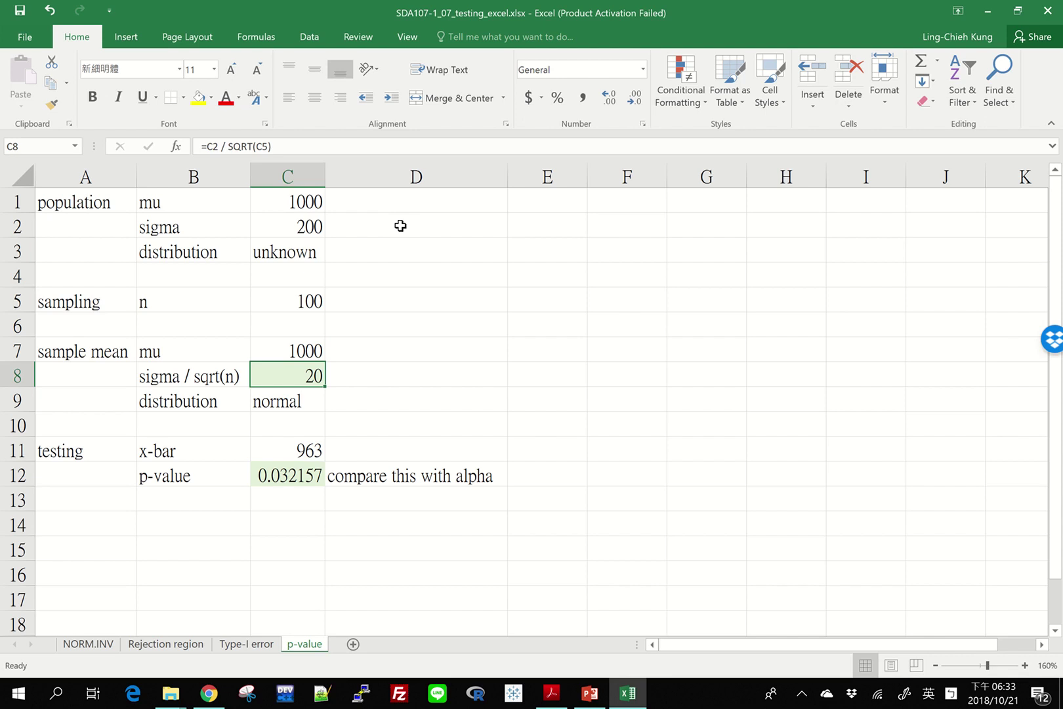
key(Down)
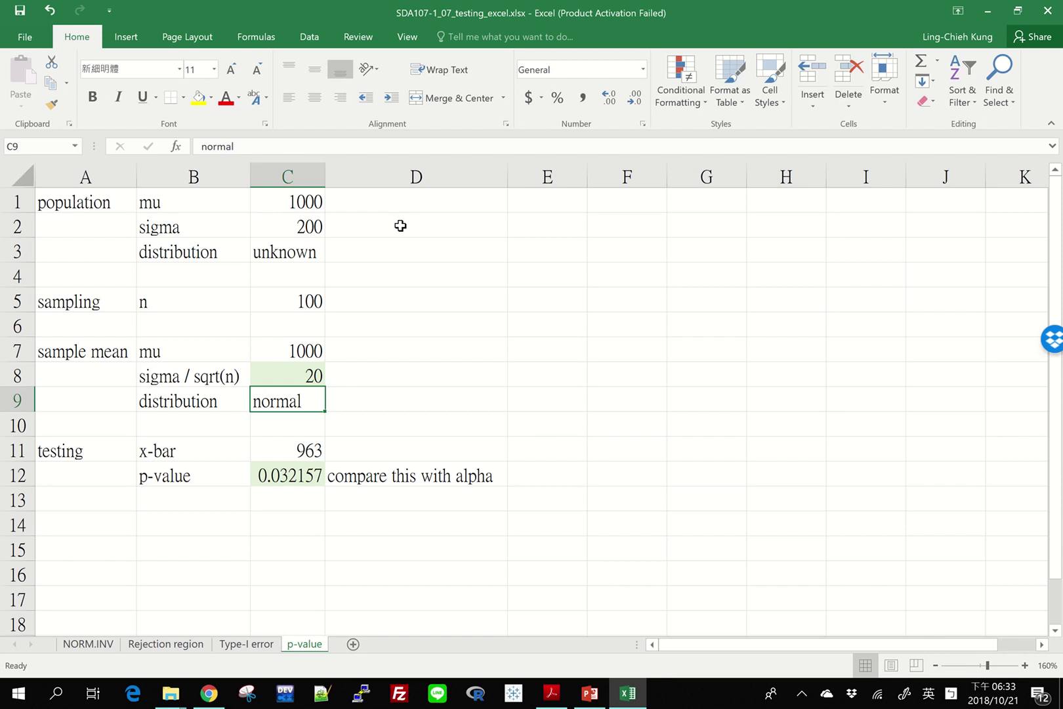
key(Return)
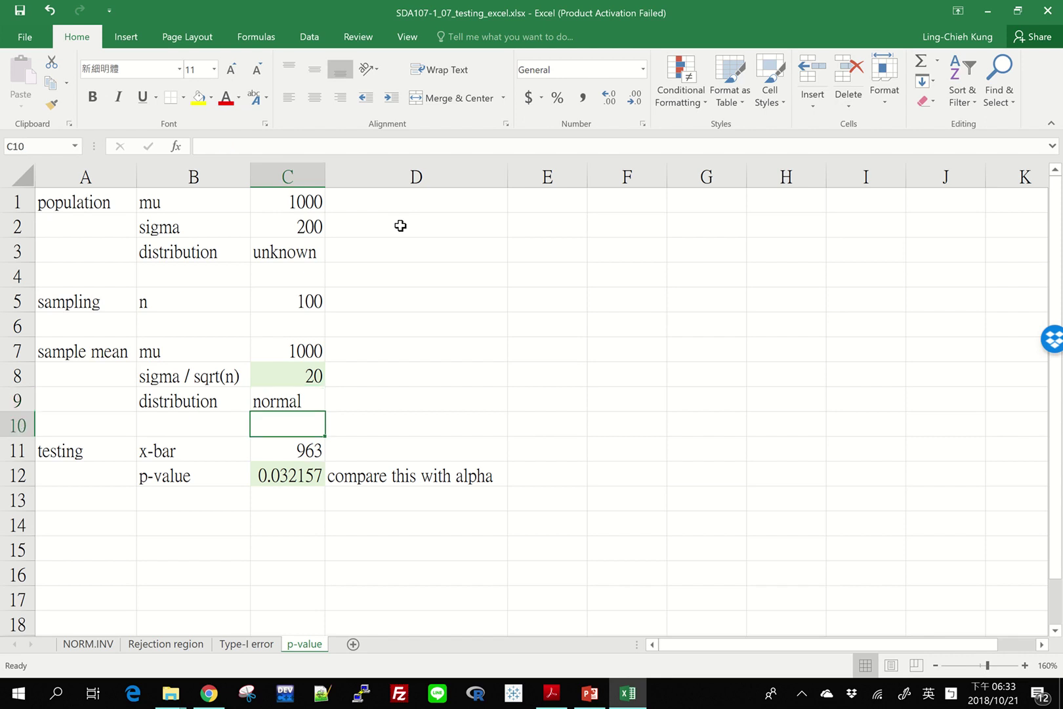
key(Down)
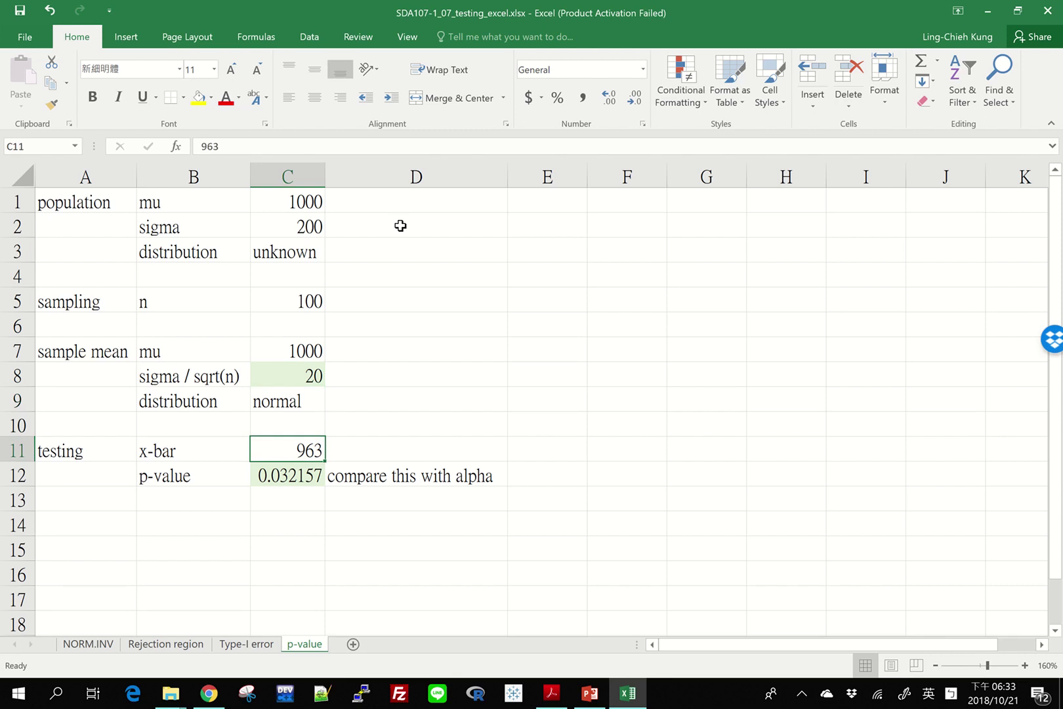
key(Down)
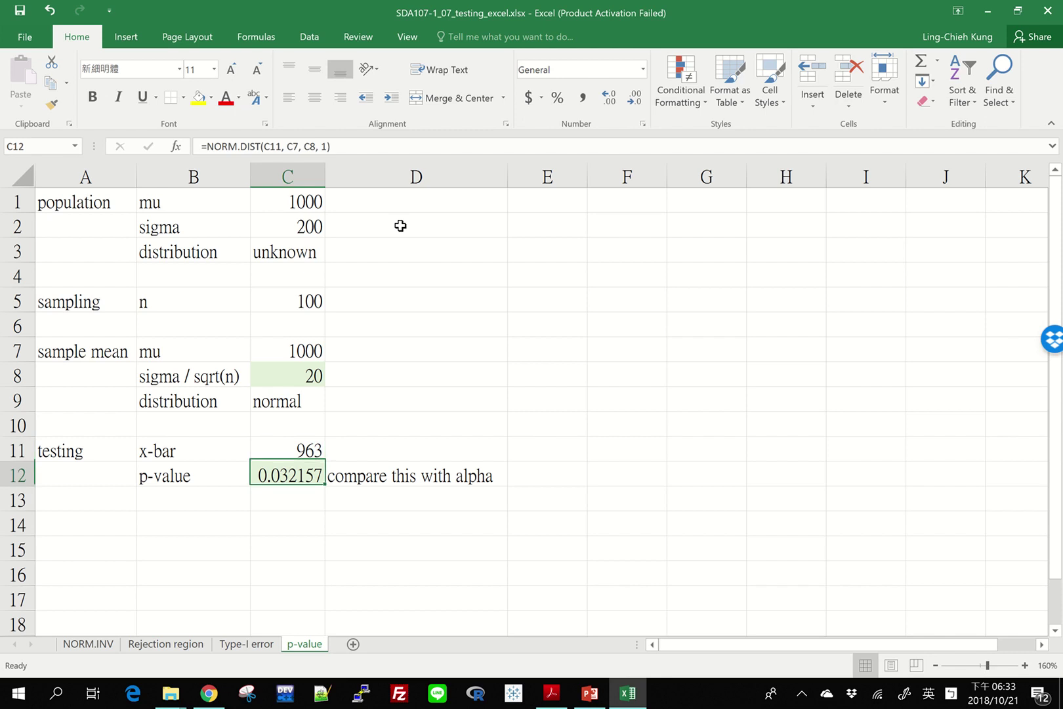
- Examine each argument of the NORM.DIST formula in C12 and compare it with the p-value slide in Acrobat Reader
key(F2)
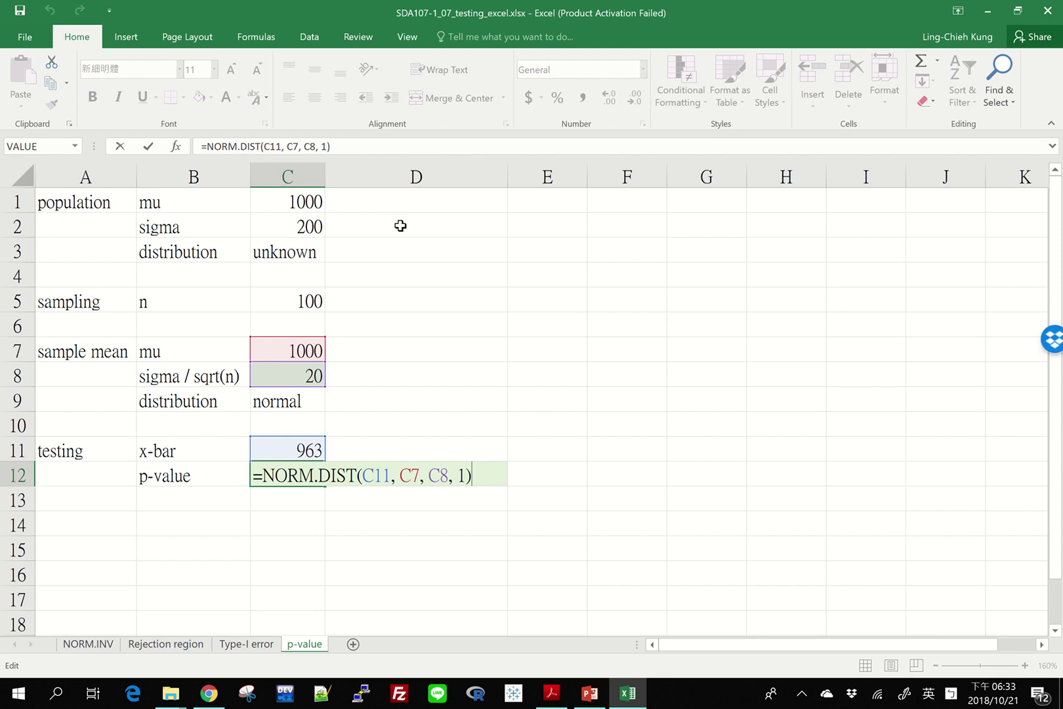
click(407, 477)
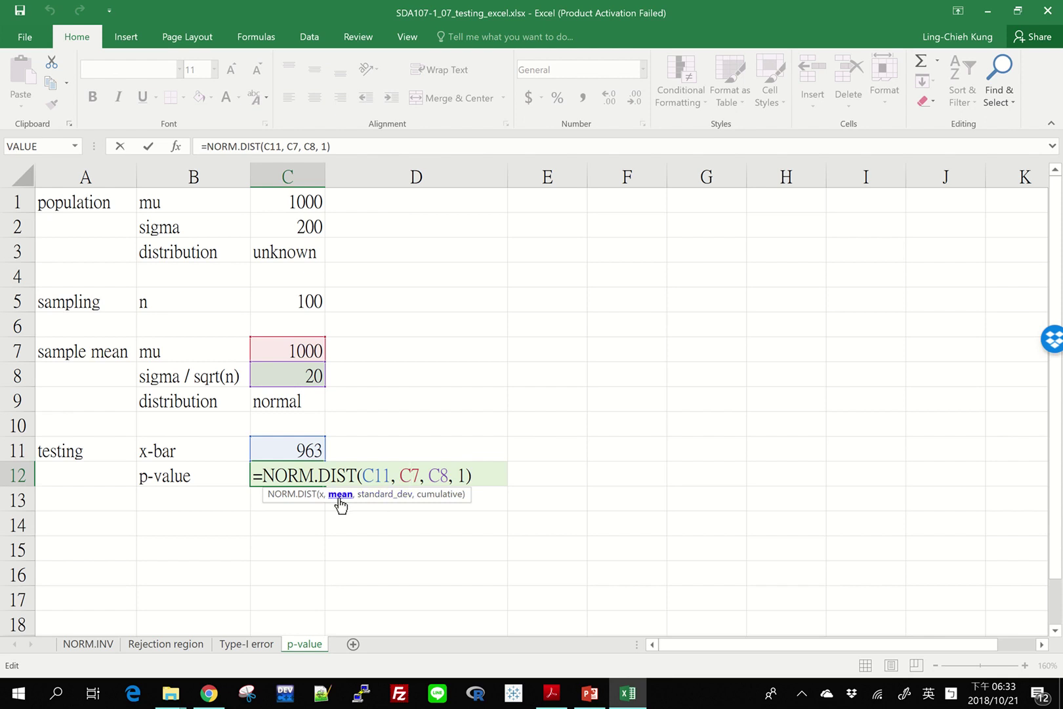
click(440, 475)
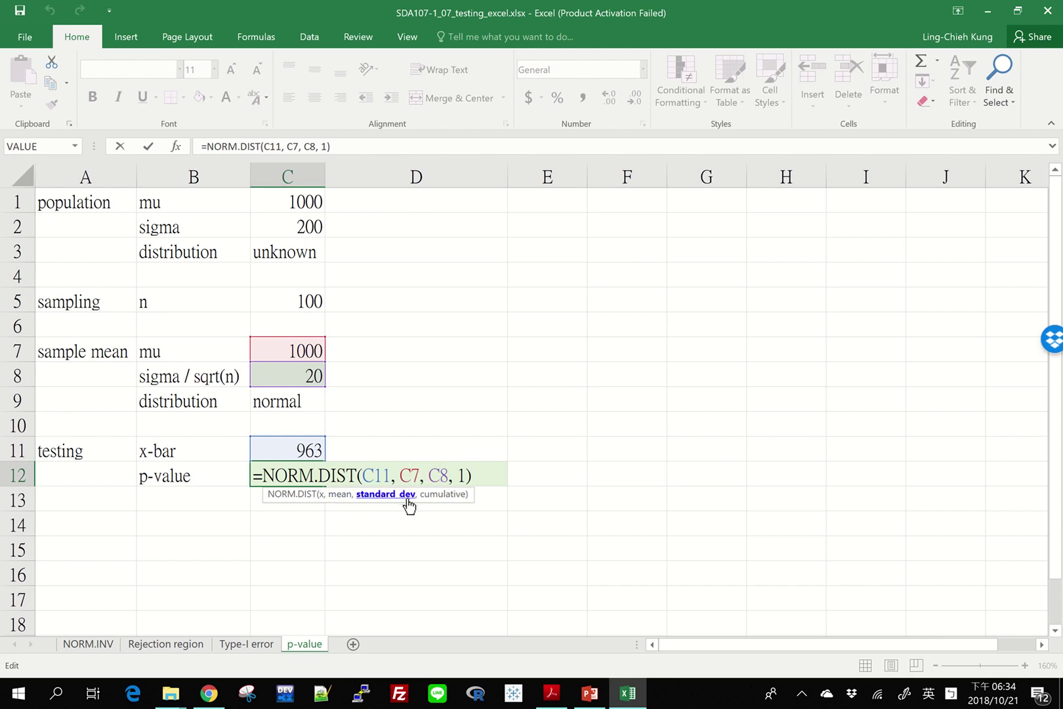
click(467, 475)
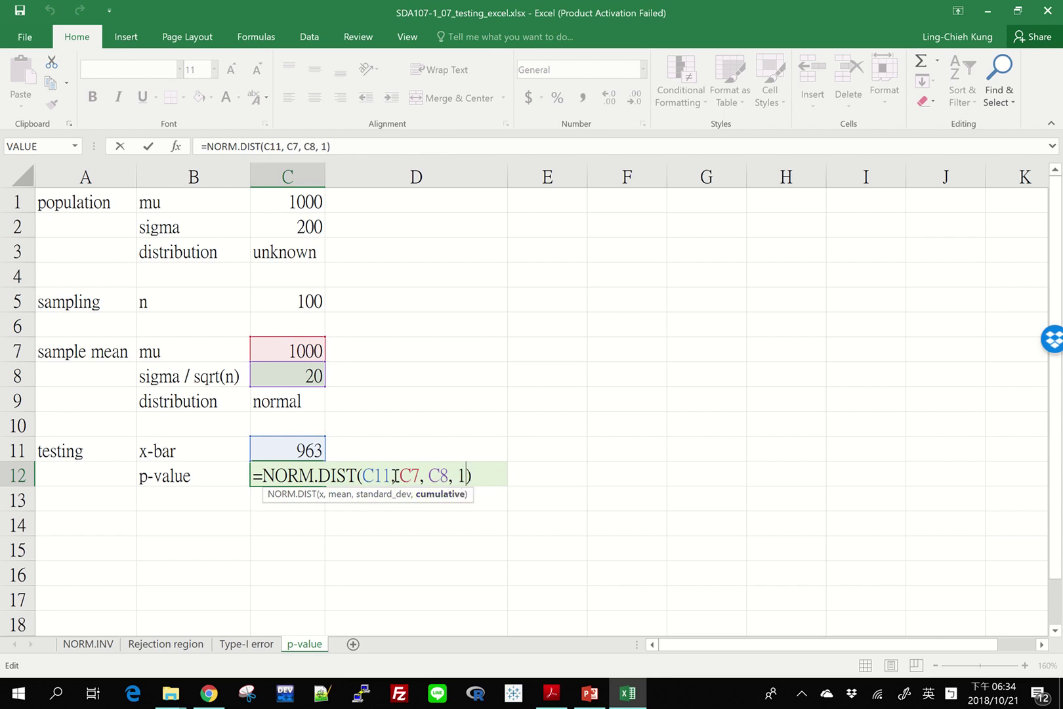
click(374, 476)
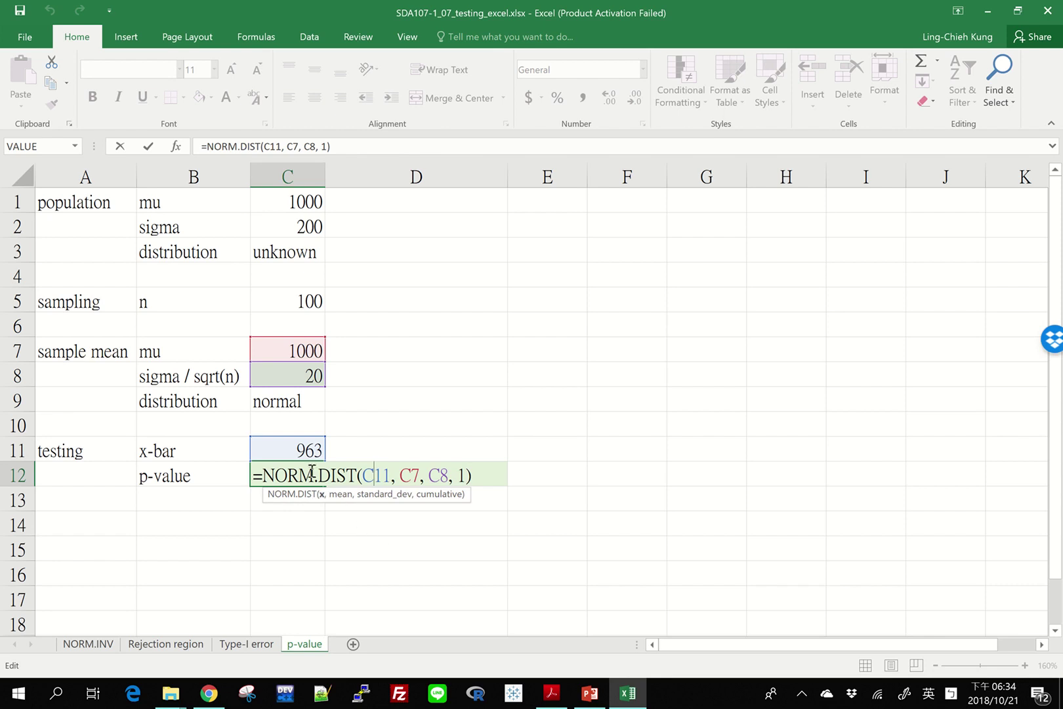
key(alt+Tab)
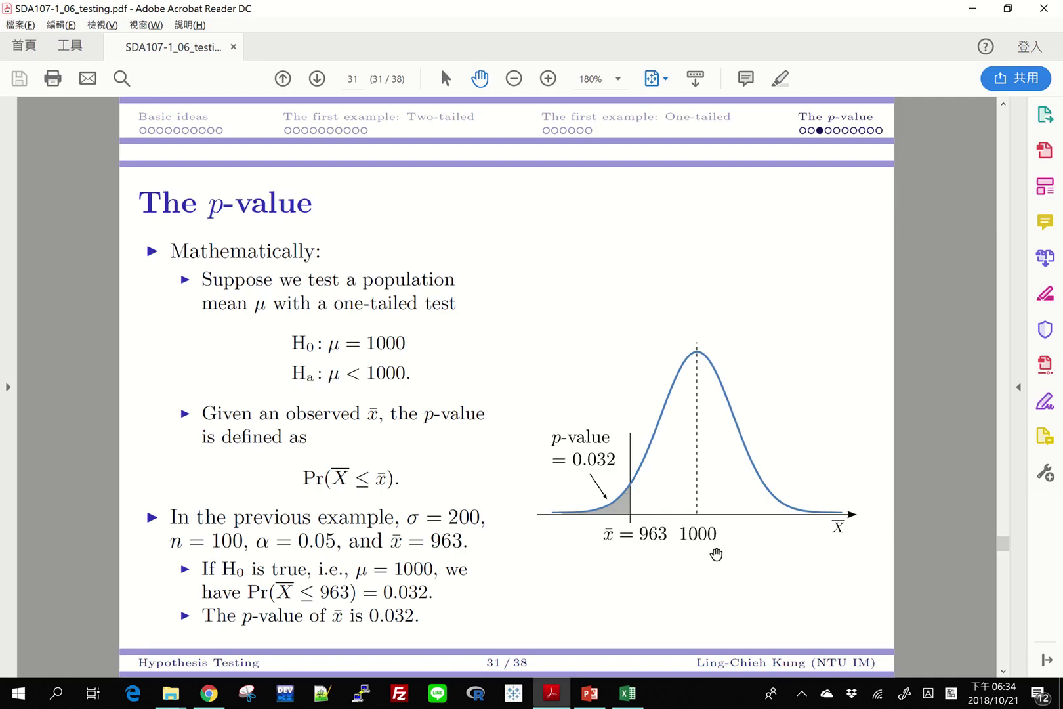
key(alt+Tab)
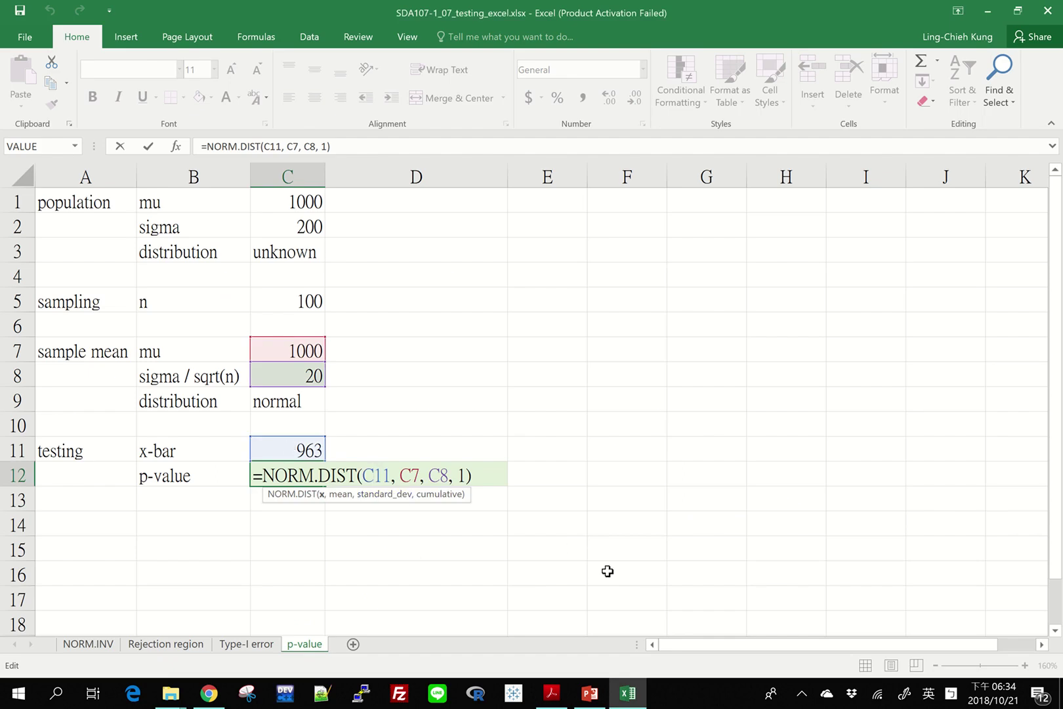
key(ctrl+Return)
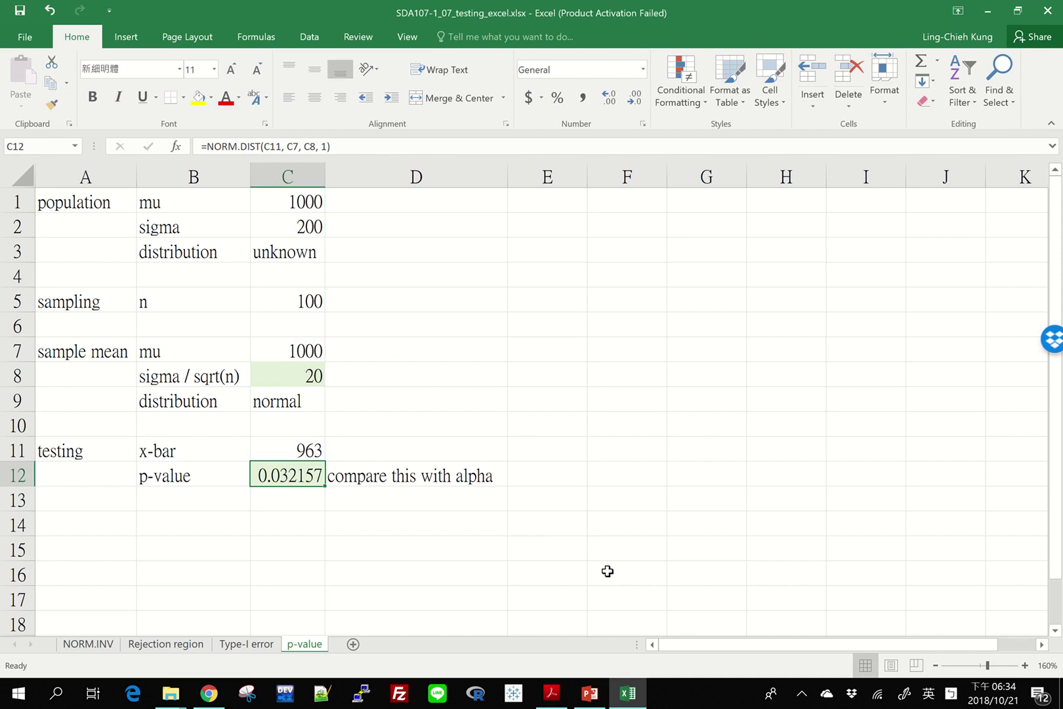
- Test the p-value calculation with x-bar in C11 set to 900 and again with 980
key(Up)
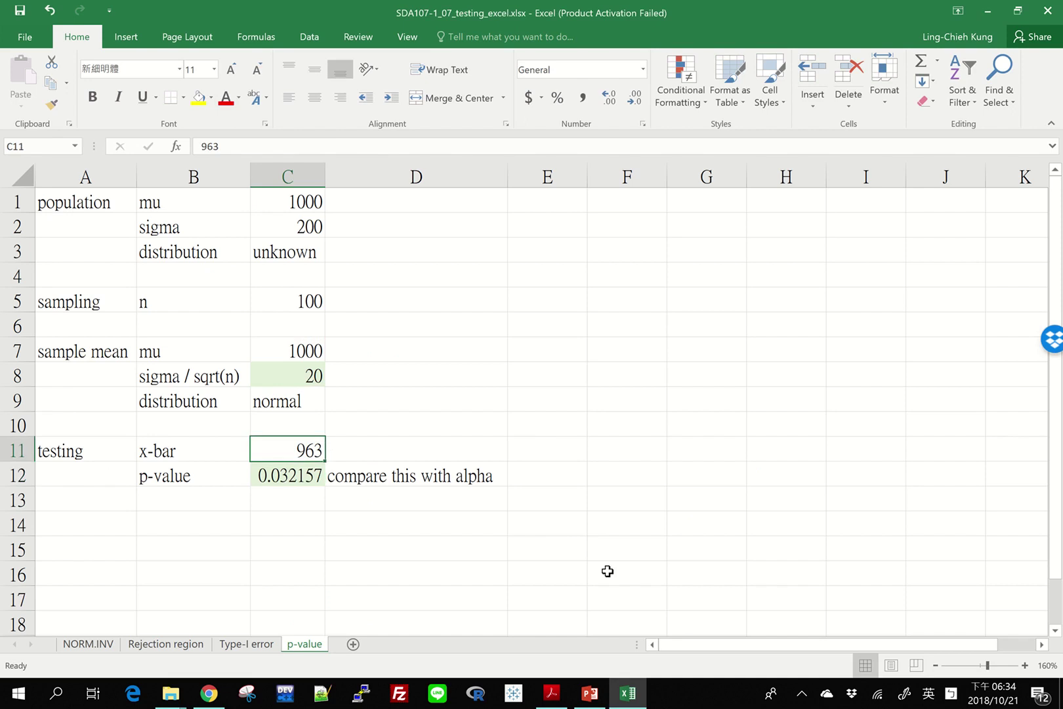
text(900)
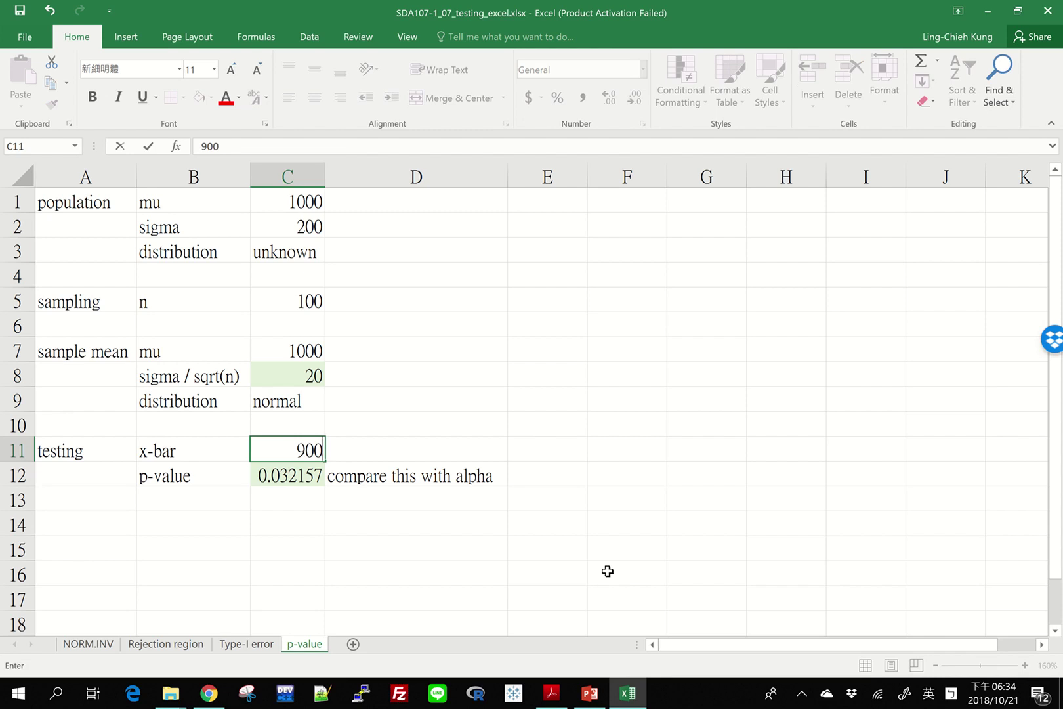
key(Return)
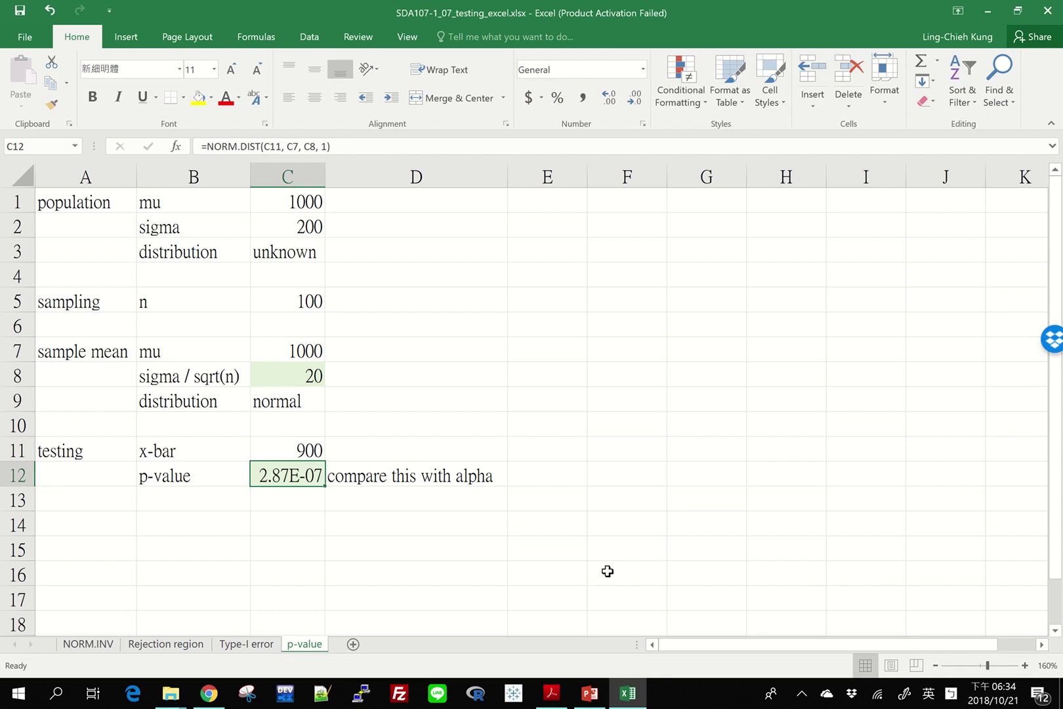
key(Up)
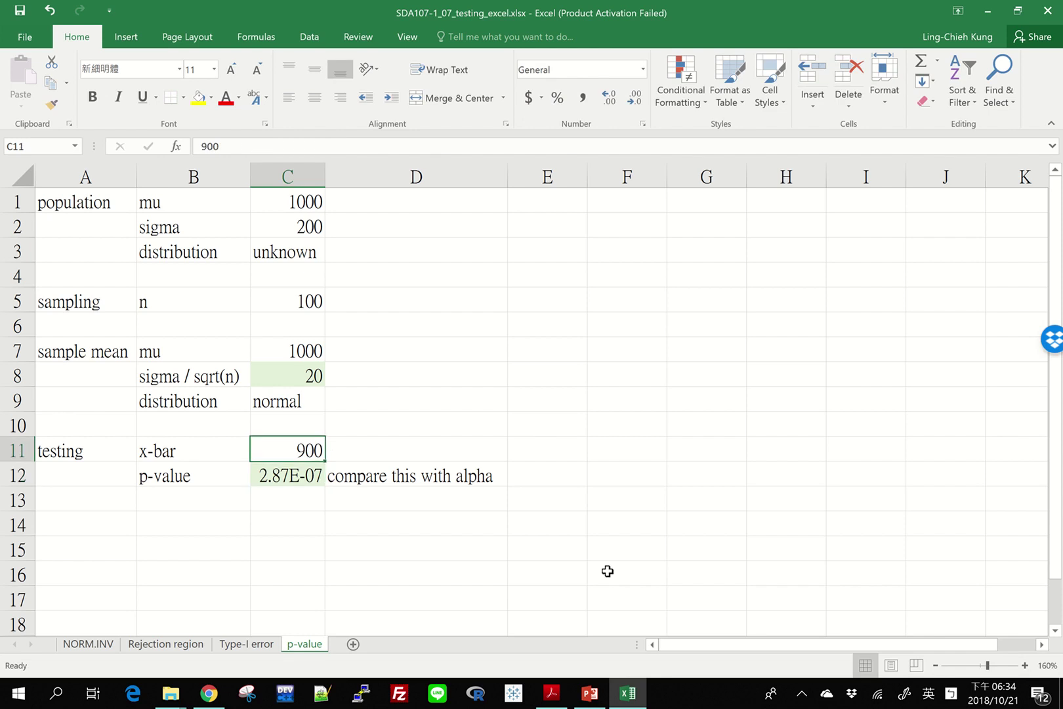
text(980)
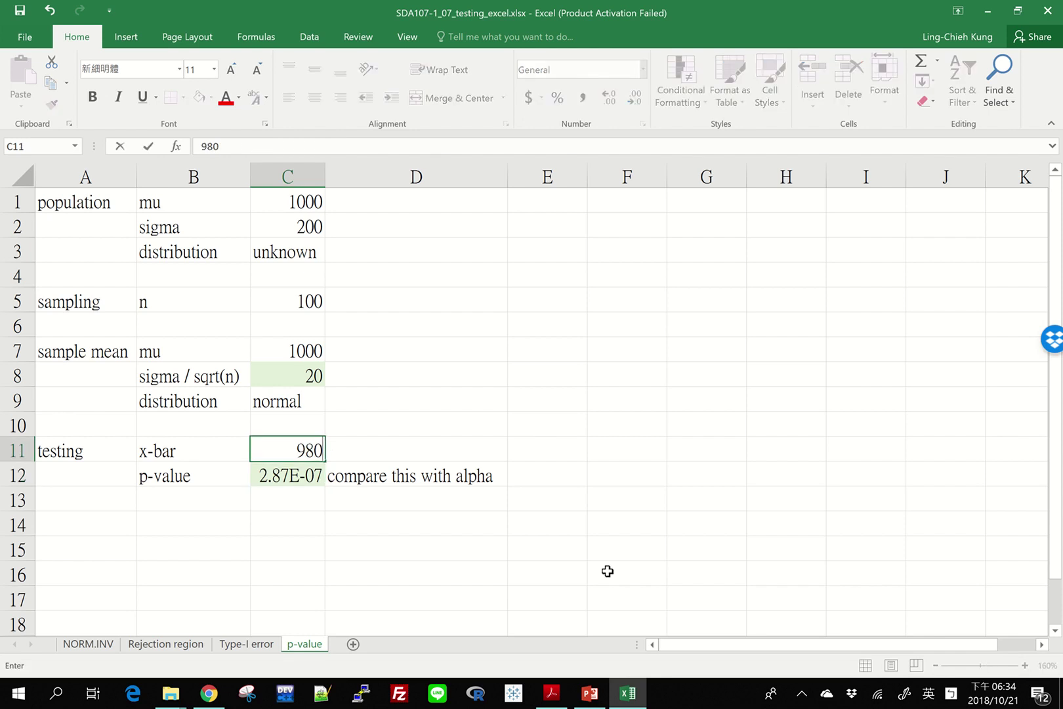
key(Return)
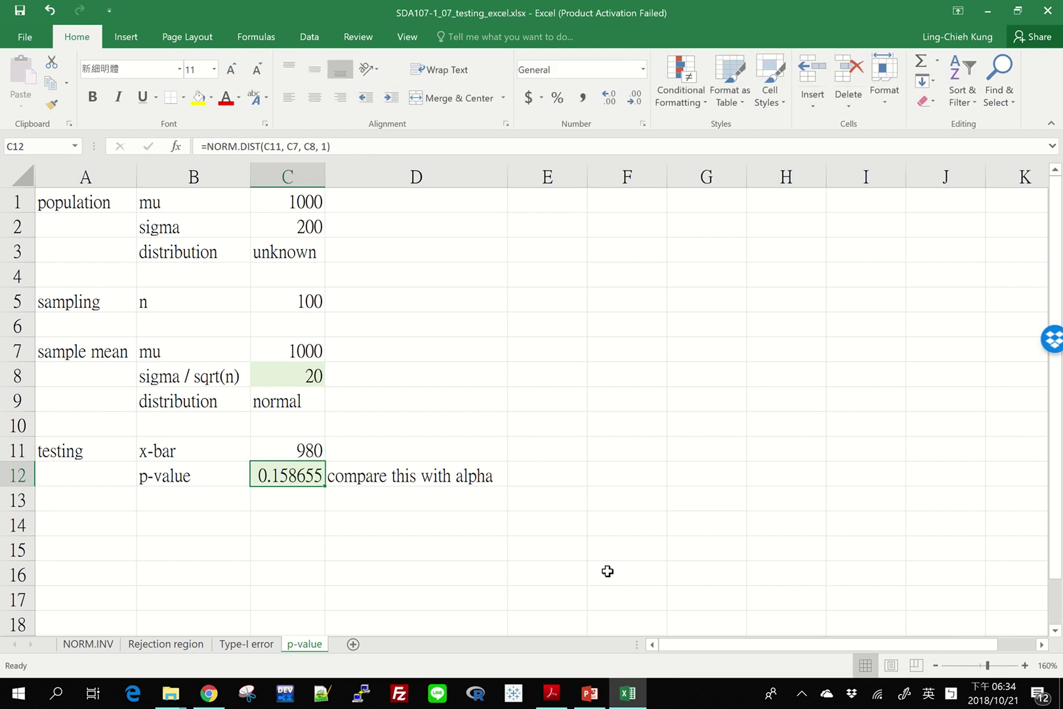
- Set x-bar in C11 to 1080 to test a sample mean above the population mean
key(Up)
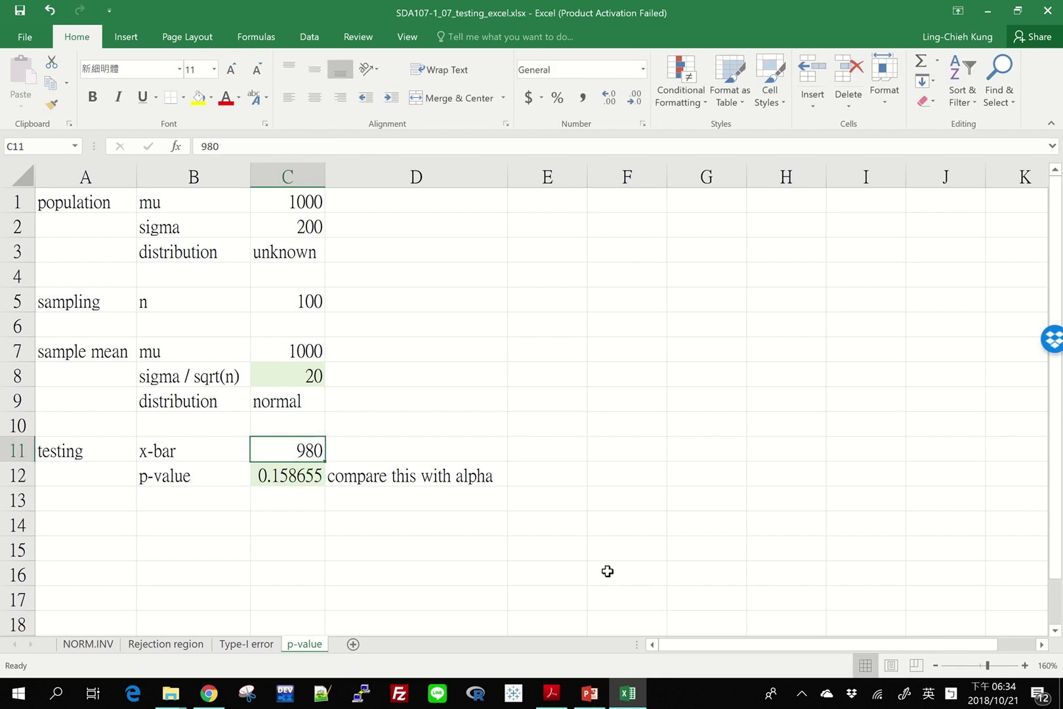
key(F2)
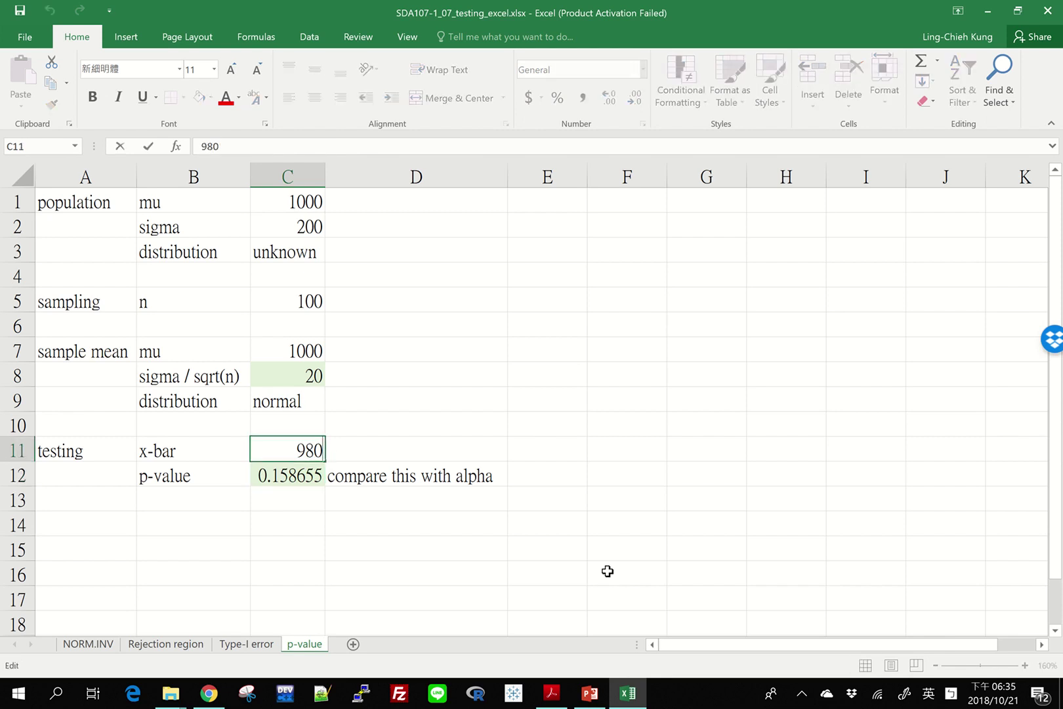
key(BackSpace)
key(BackSpace)
key(BackSpace)
text(1080)
key(Return)
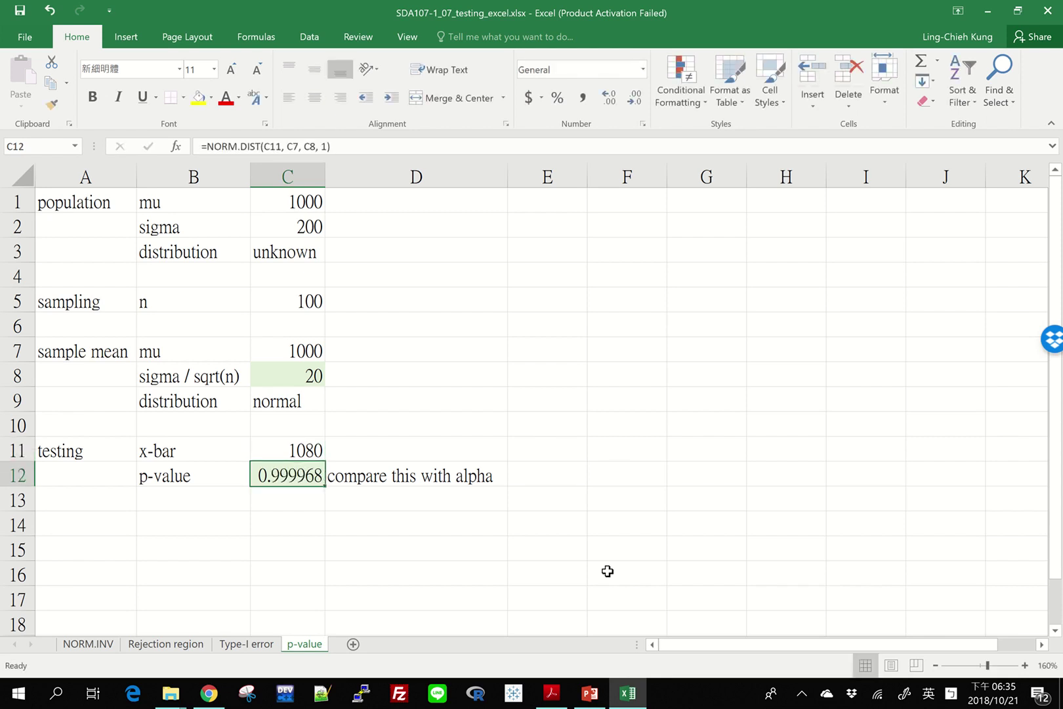
- Consult the p-value slide in Acrobat Reader and change the Excel formula in C12 to =1 - NORM.DIST(C11, C7, C8, 1)
key(Up)
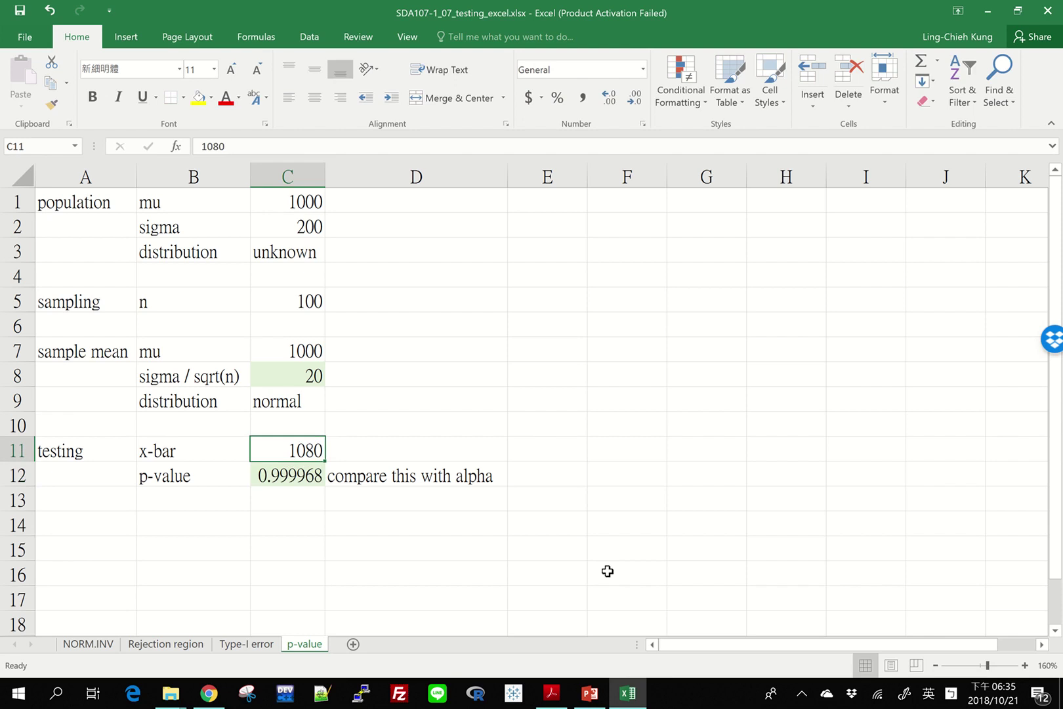
key(Down)
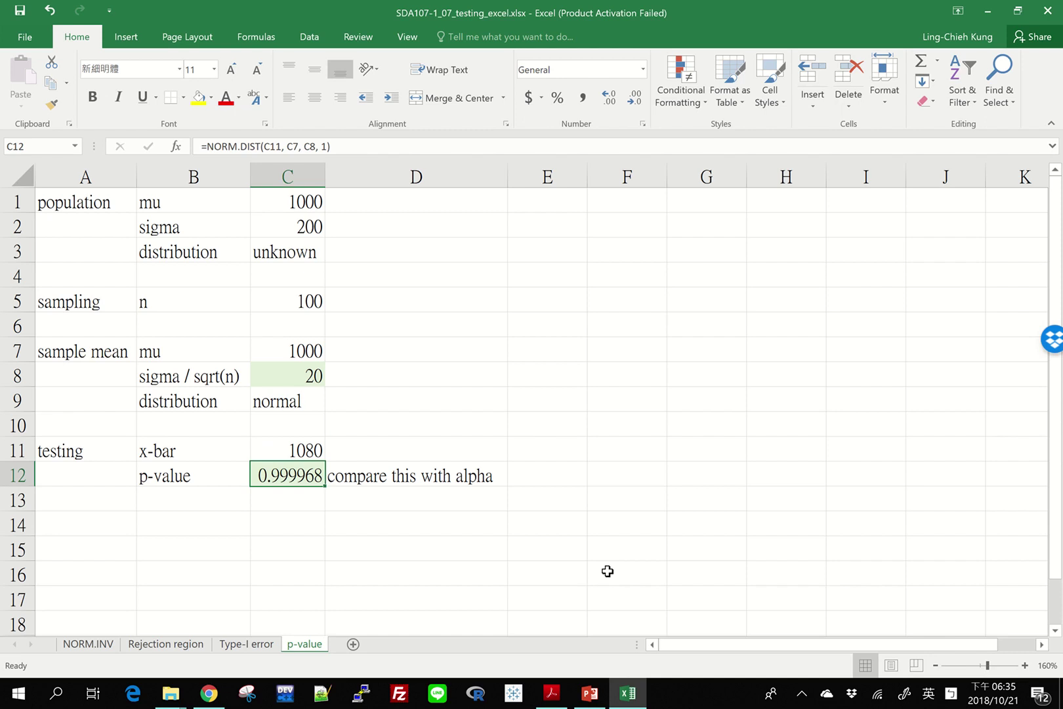
key(F2)
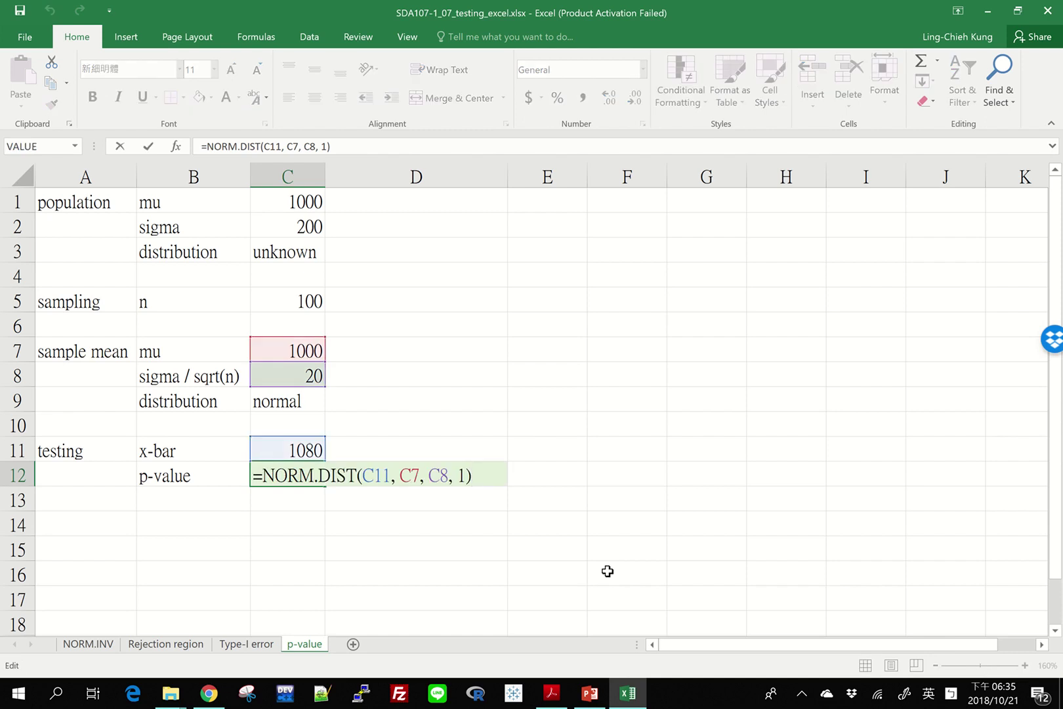
key(alt+Tab)
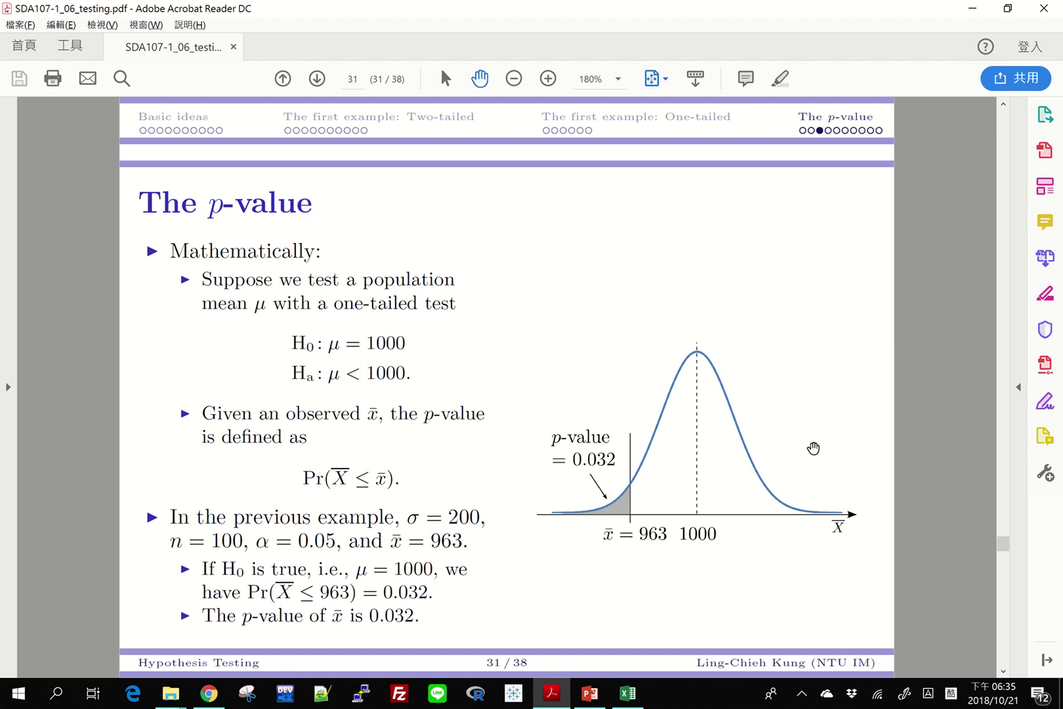
key(alt+Tab)
key(Left)
key(Left)
key(Left)
key(Left)
key(Left)
key(Left)
key(Left)
key(Left)
key(Left)
key(Left)
key(Left)
key(Left)
key(Left)
key(Left)
key(Left)
key(Left)
key(Left)
key(Left)
key(Left)
key(Left)
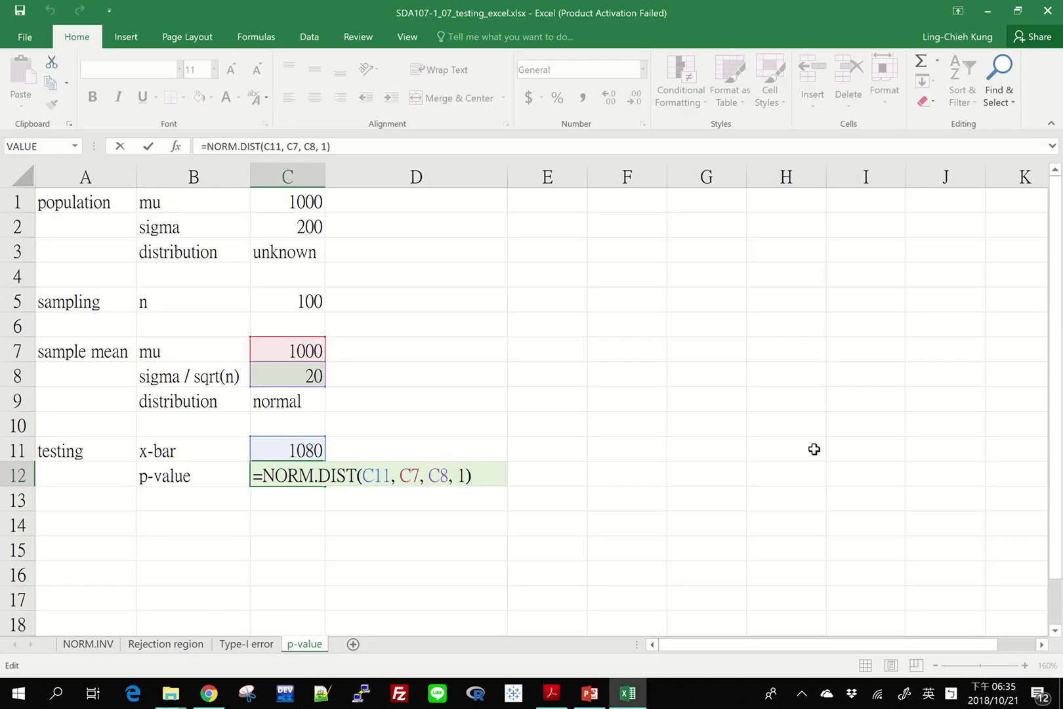
key(Right)
text(1 -)
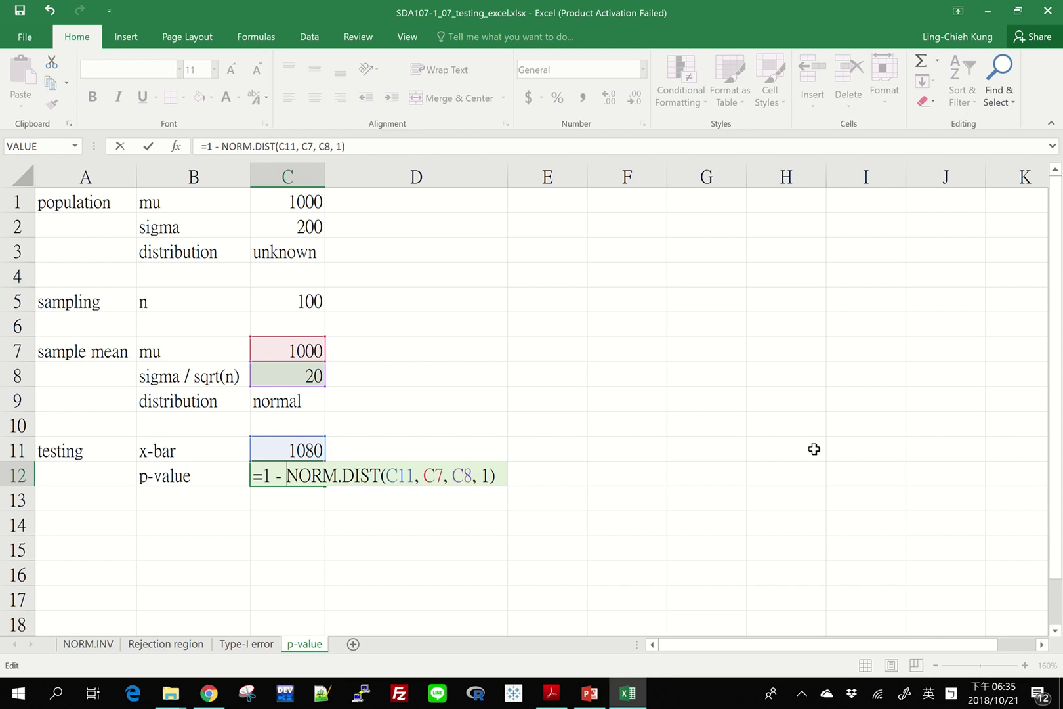
key(Return)
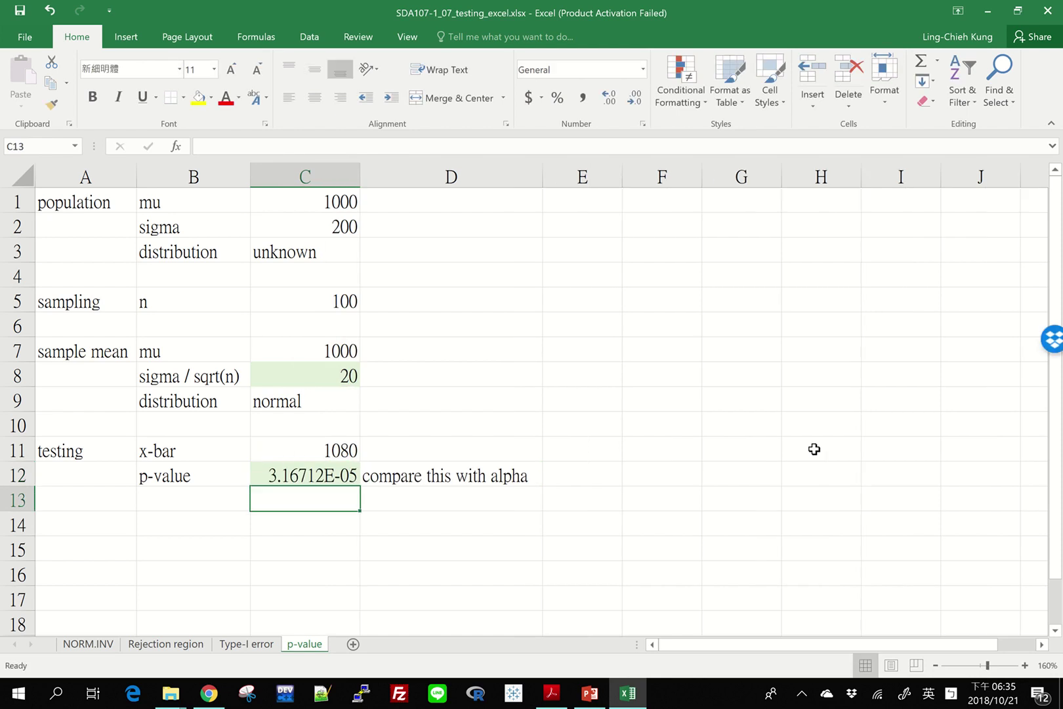
- Set x-bar in C11 to 1040 to test the right-tail p-value formula
key(Up)
key(Up)
text(10)
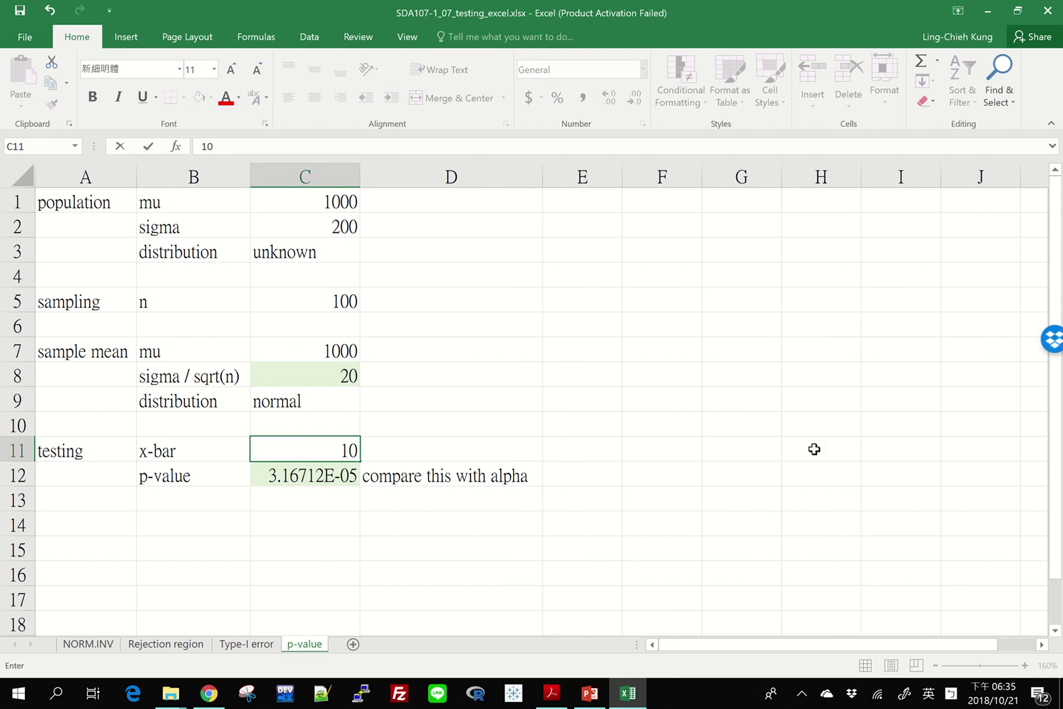
text(40)
key(Return)
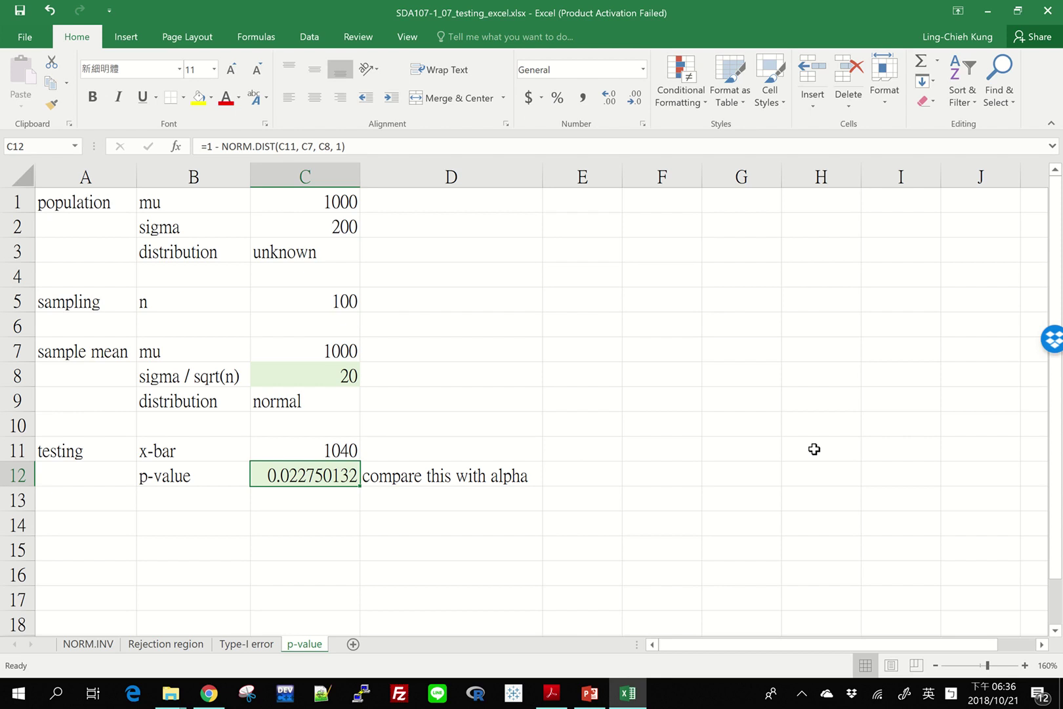
- Set x-bar in C11 back to the slide example's value of 963
key(Up)
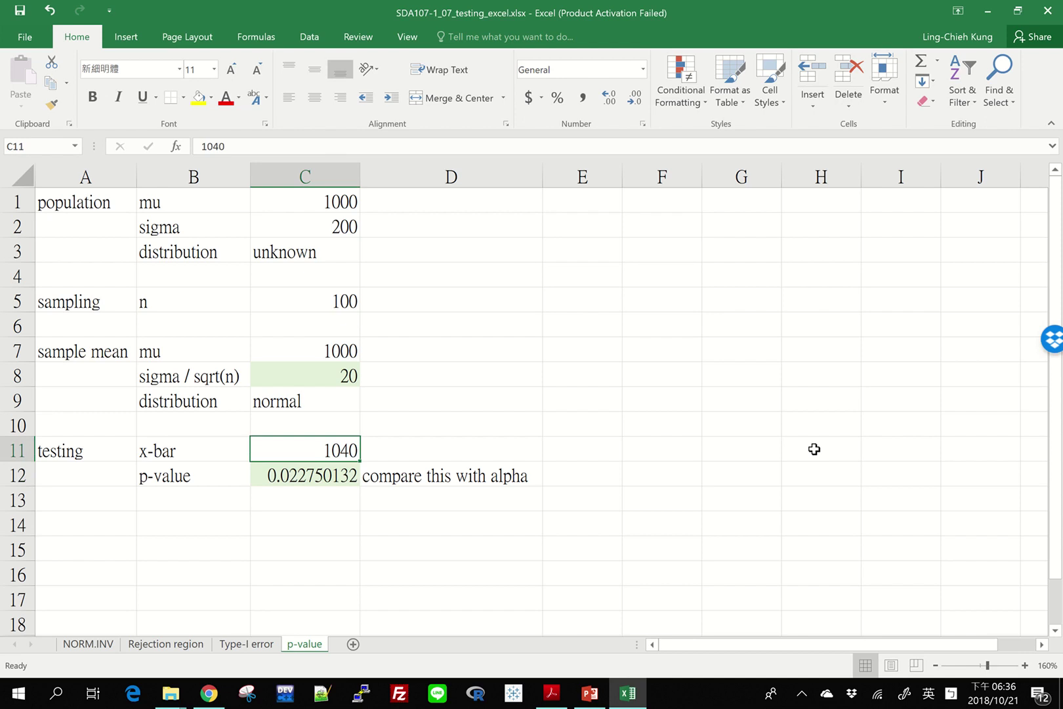
text(963)
key(Return)
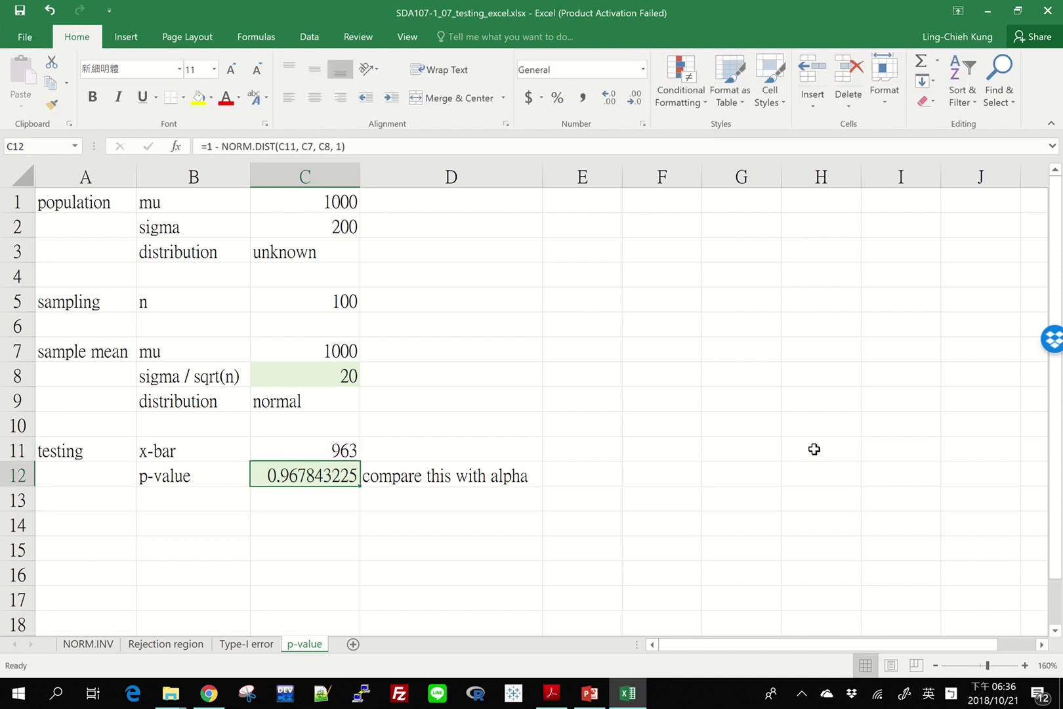
- Remove the "1 - " from the p-value formula in C12 so it reads =NORM.DIST(C11, C7, C8, 1)
key(Up)
key(Down)
key(F2)
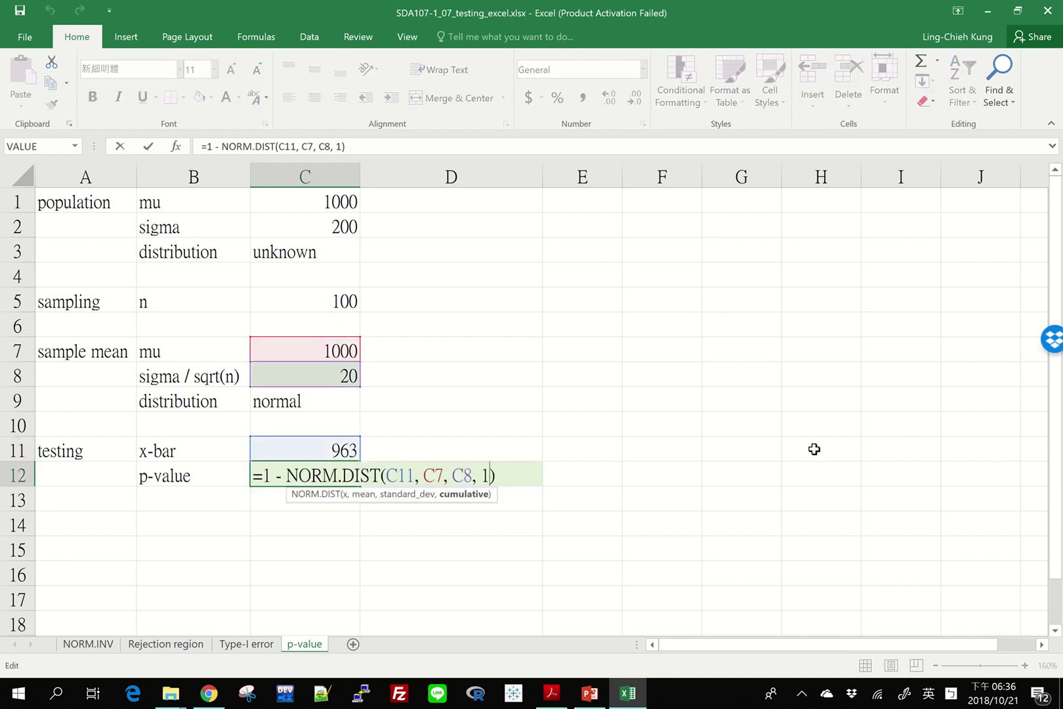
key(Left)
key(Left)
key(Left)
key(Left)
key(Left)
key(Left)
key(Left)
key(Left)
key(Left)
key(Left)
key(Left)
key(Left)
key(Left)
key(Left)
key(Left)
key(Left)
key(Left)
key(Left)
key(Left)
key(Left)
key(Left)
key(Left)
key(Left)
key(Left)
key(Left)
key(Left)
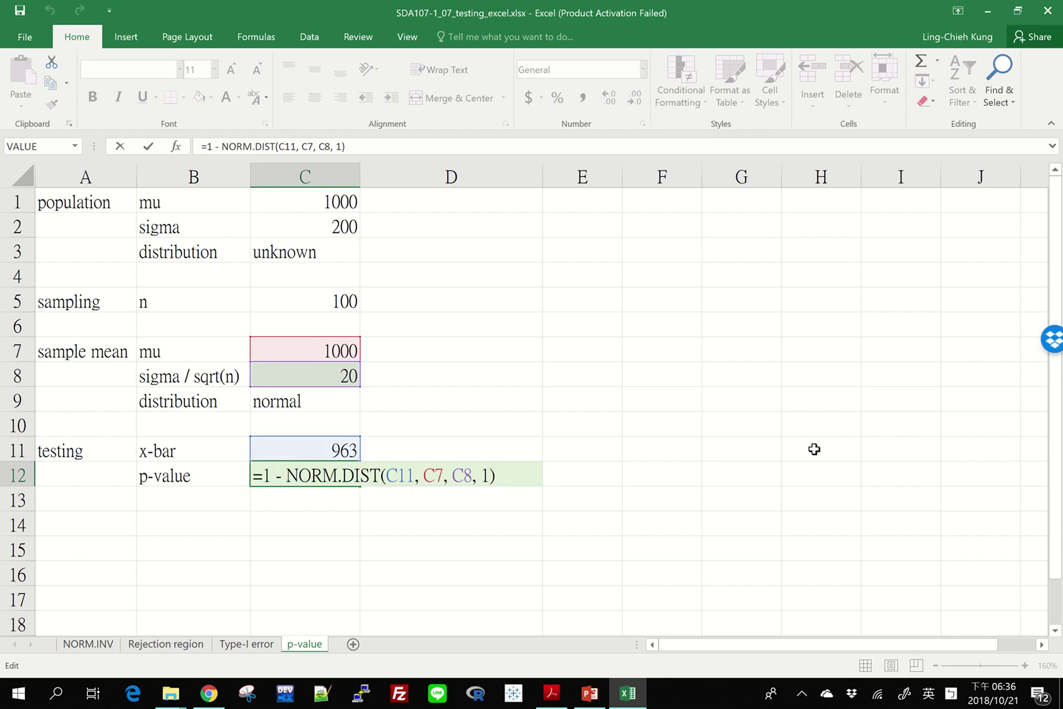
key(BackSpace)
key(BackSpace)
key(BackSpace)
key(Return)
- Set x-bar in C11 to 920 to test a sample mean far below the population mean
key(Up)
key(Up)
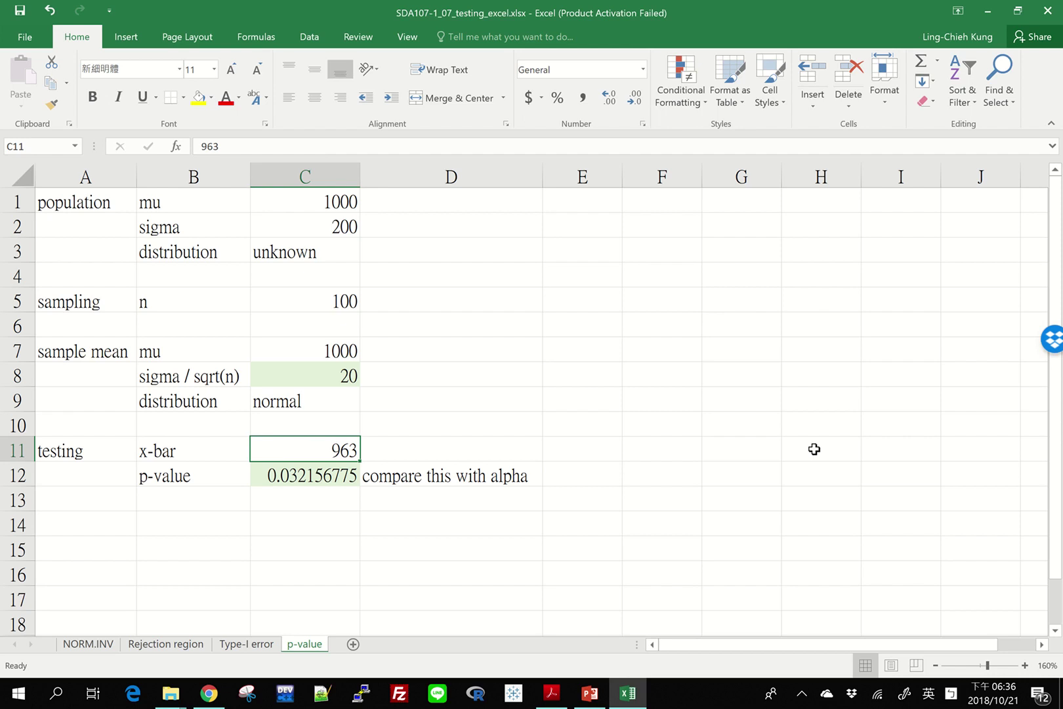
click(365, 204)
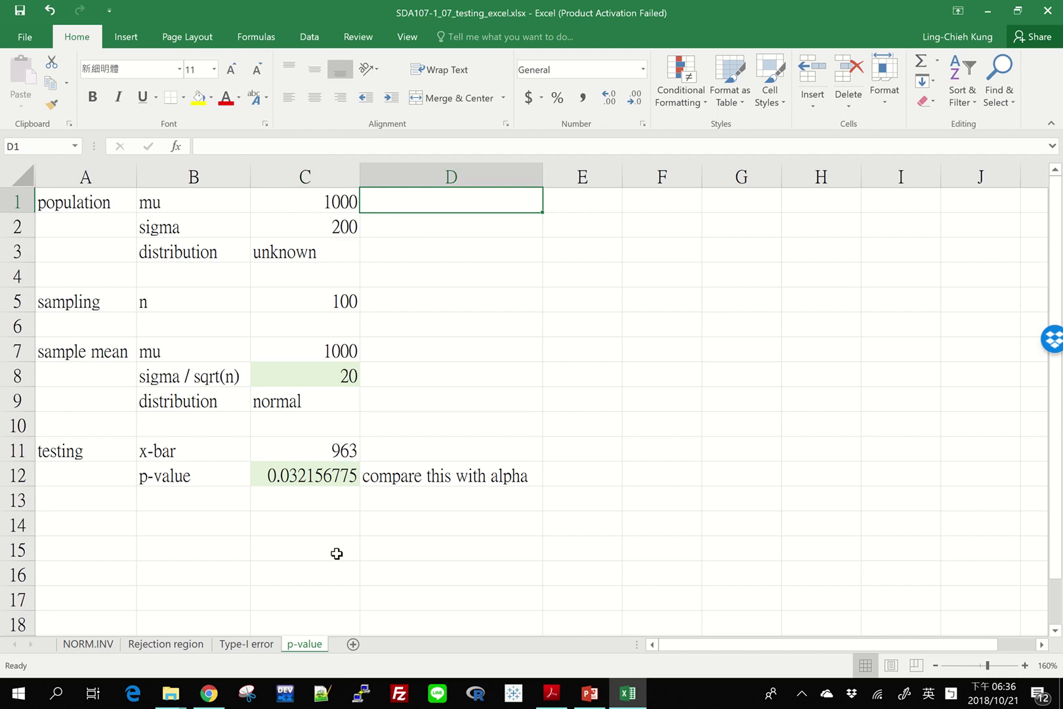
click(331, 439)
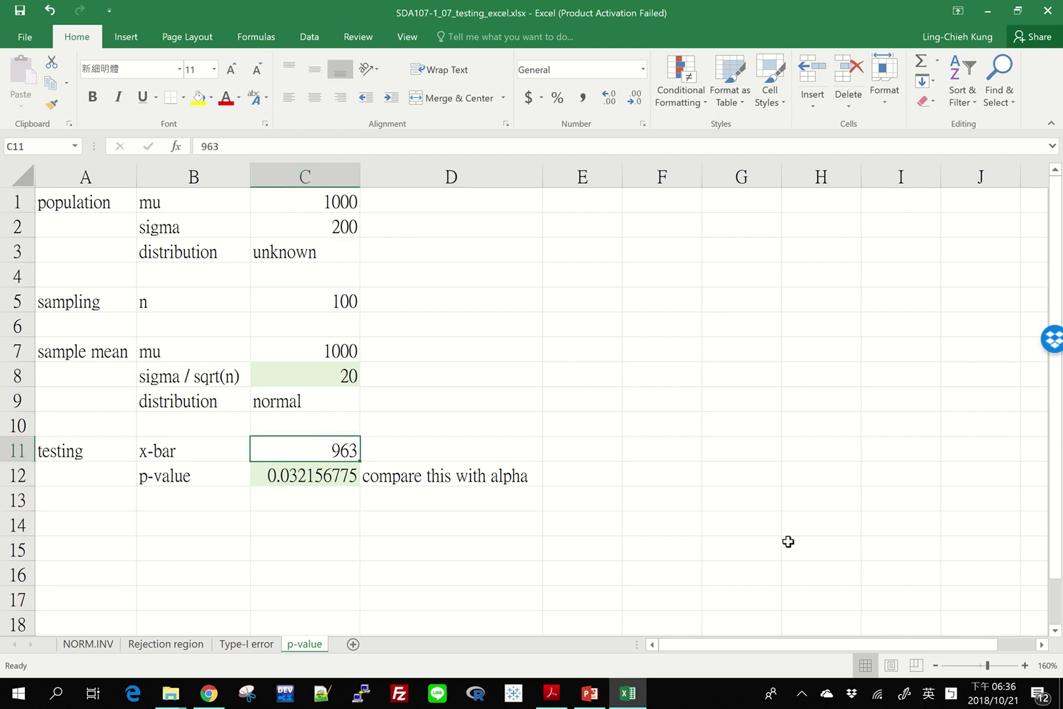
text(920)
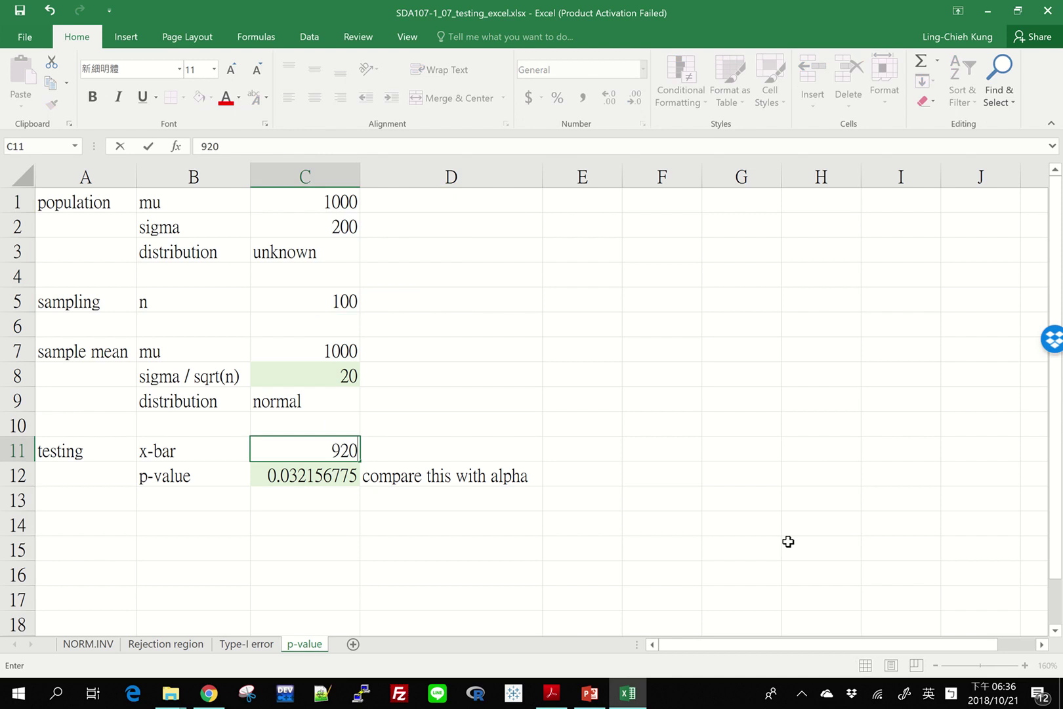
key(Return)
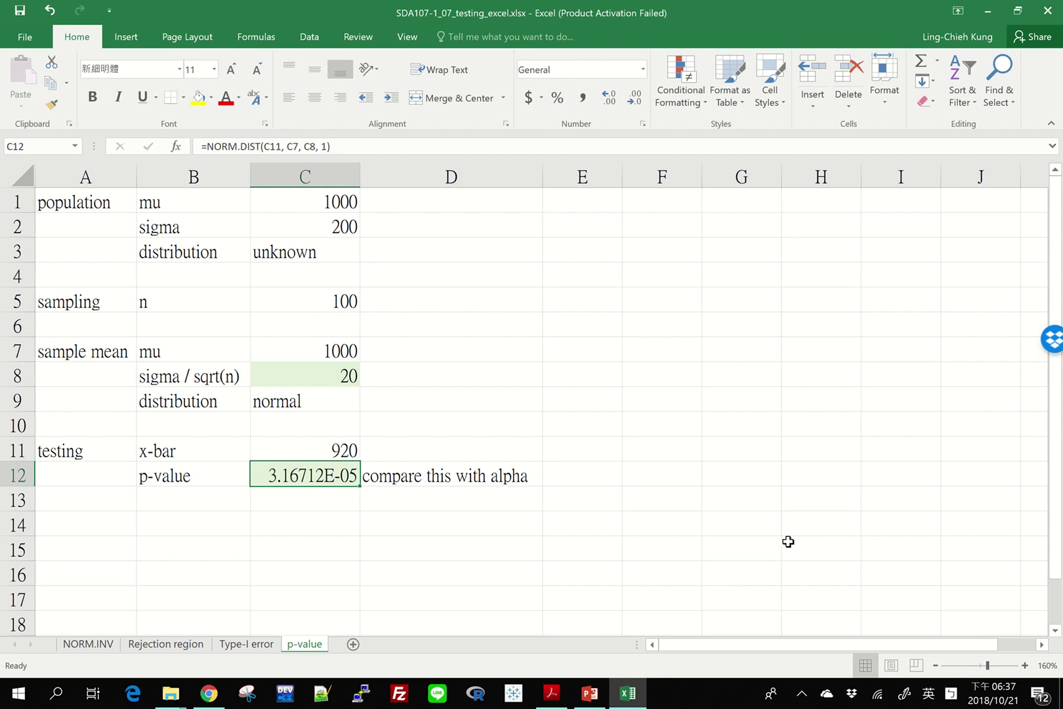
- Set x-bar in C11 to 960 to test a sample mean closer to the population mean
key(Up)
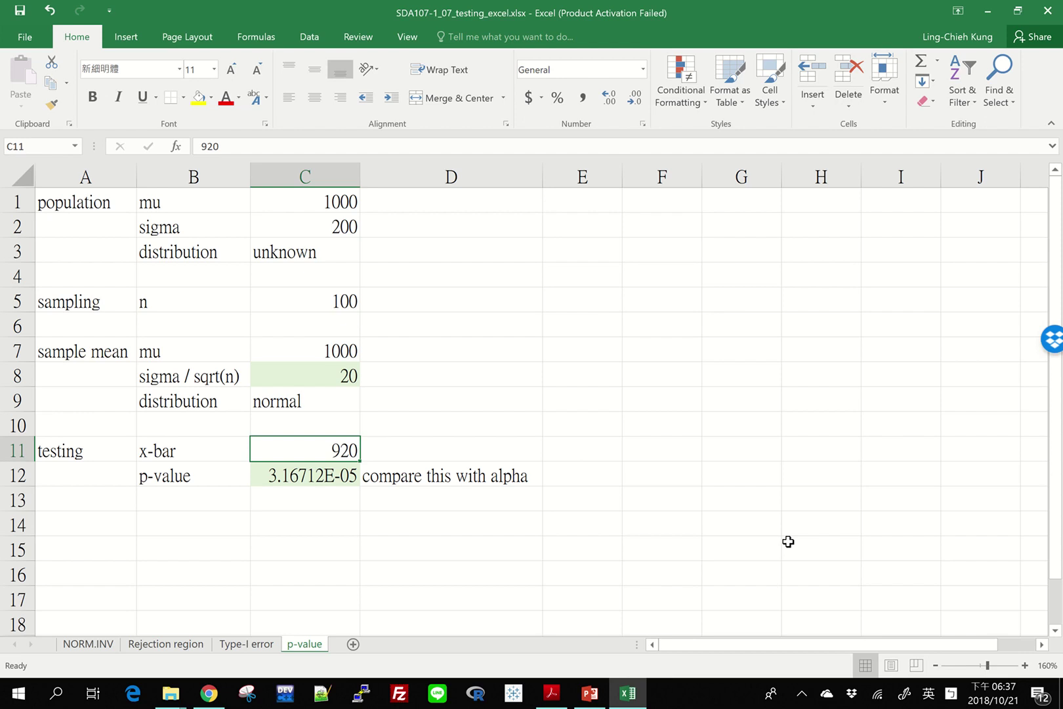
text(960)
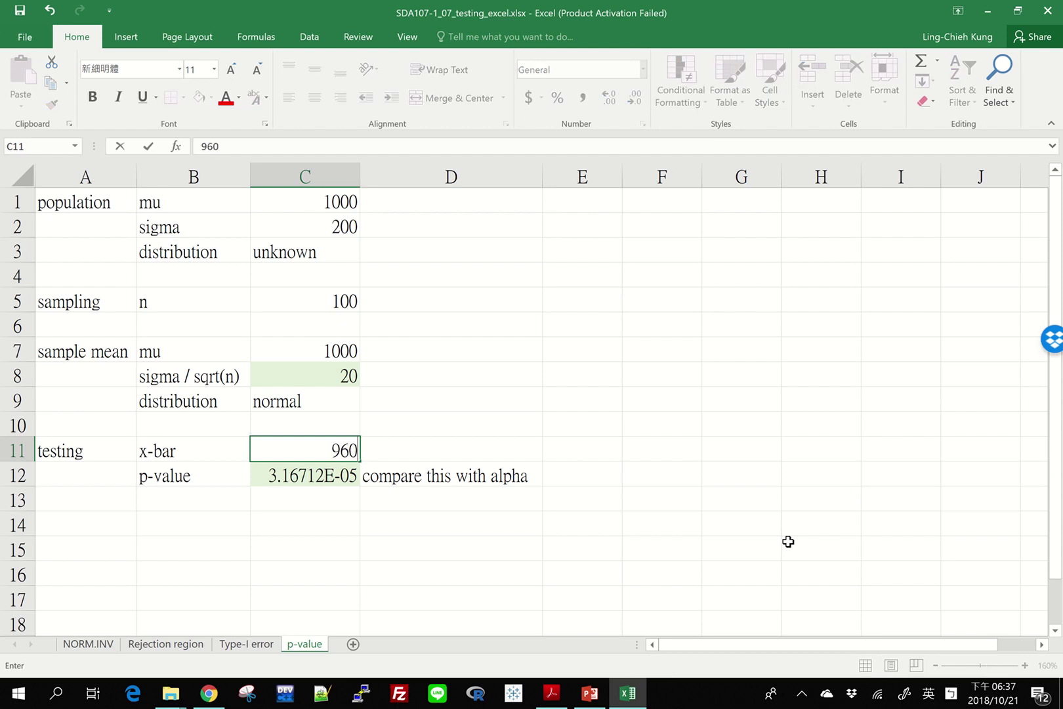
key(Return)
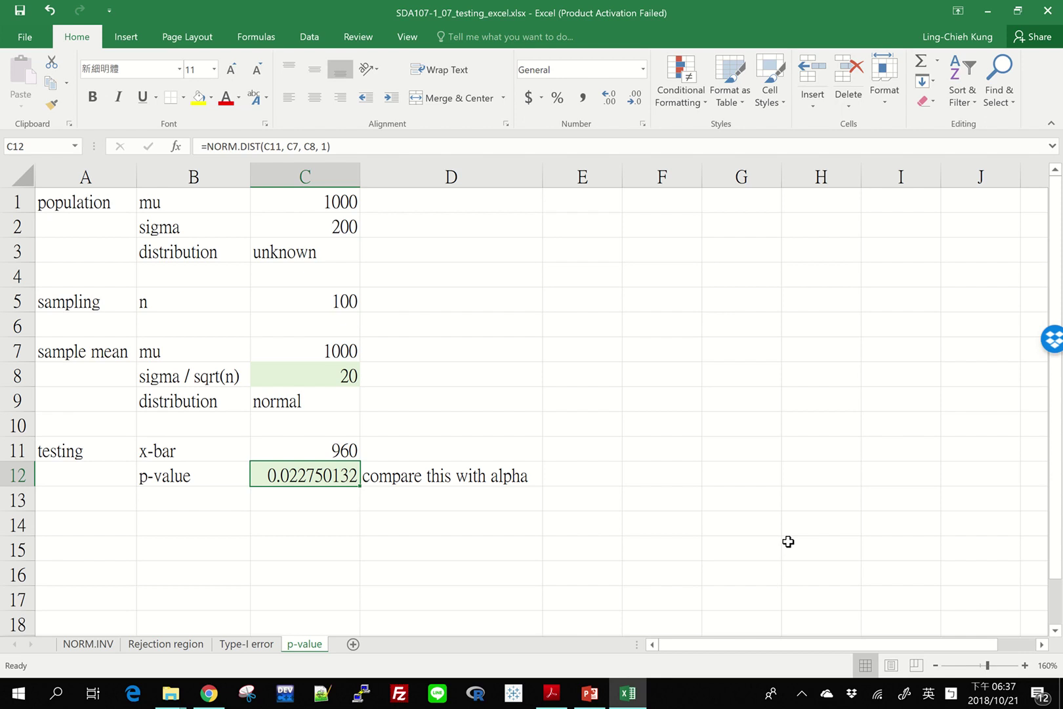
- Set x-bar in C11 to 980 and select the p-value formula in C12
key(Up)
text(980)
key(Return)
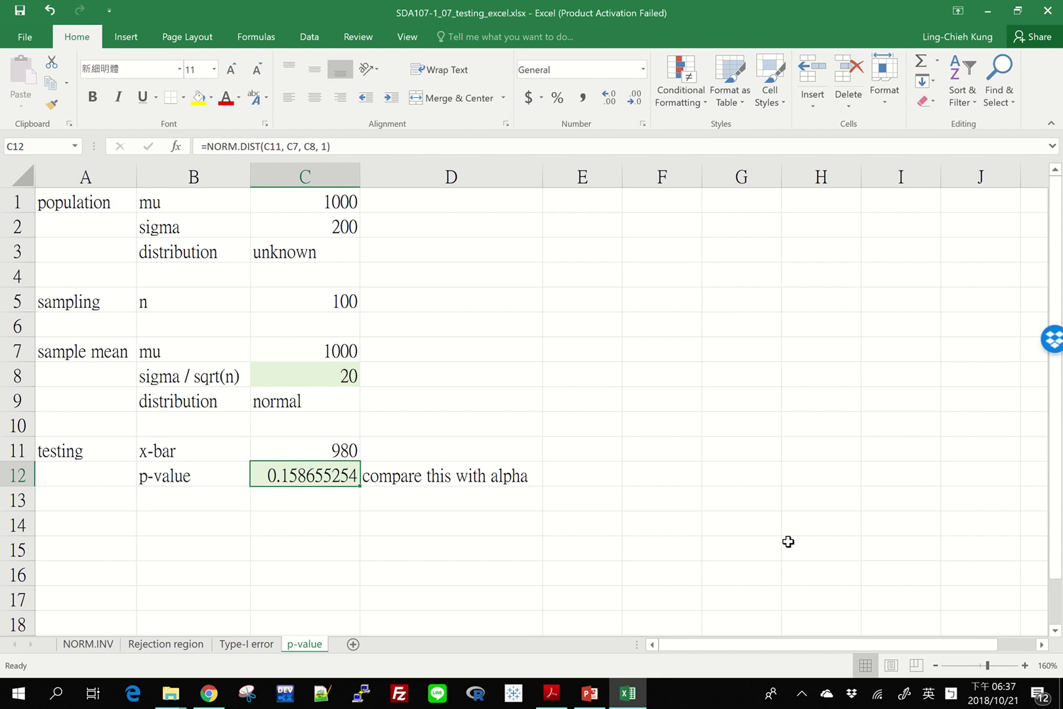
key(Up)
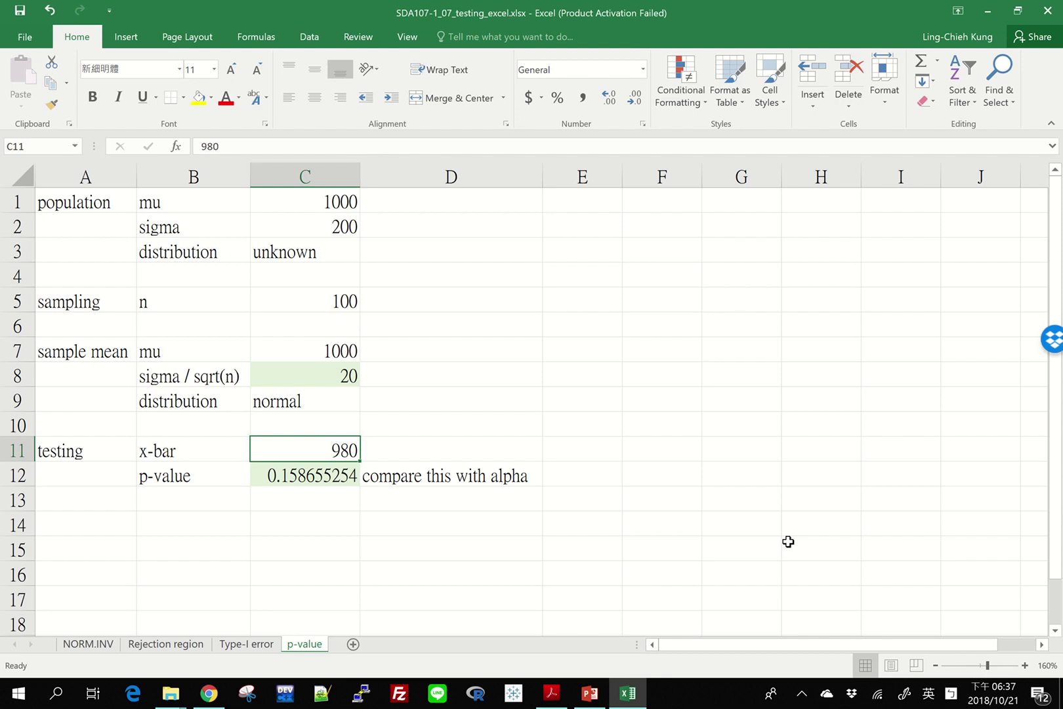
key(Down)
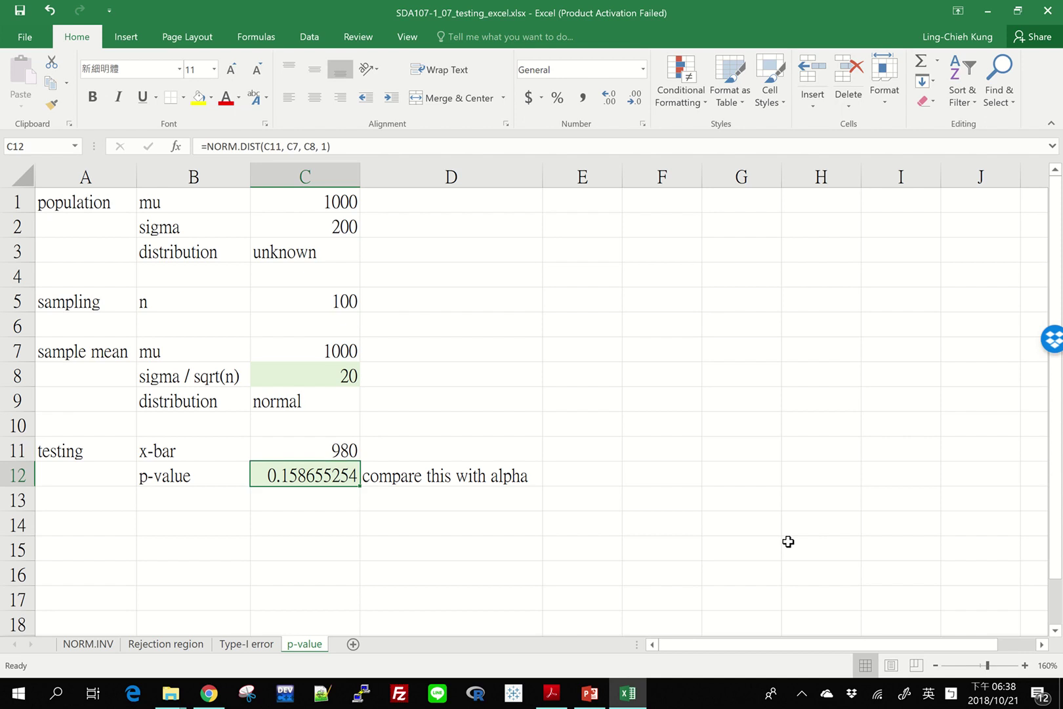